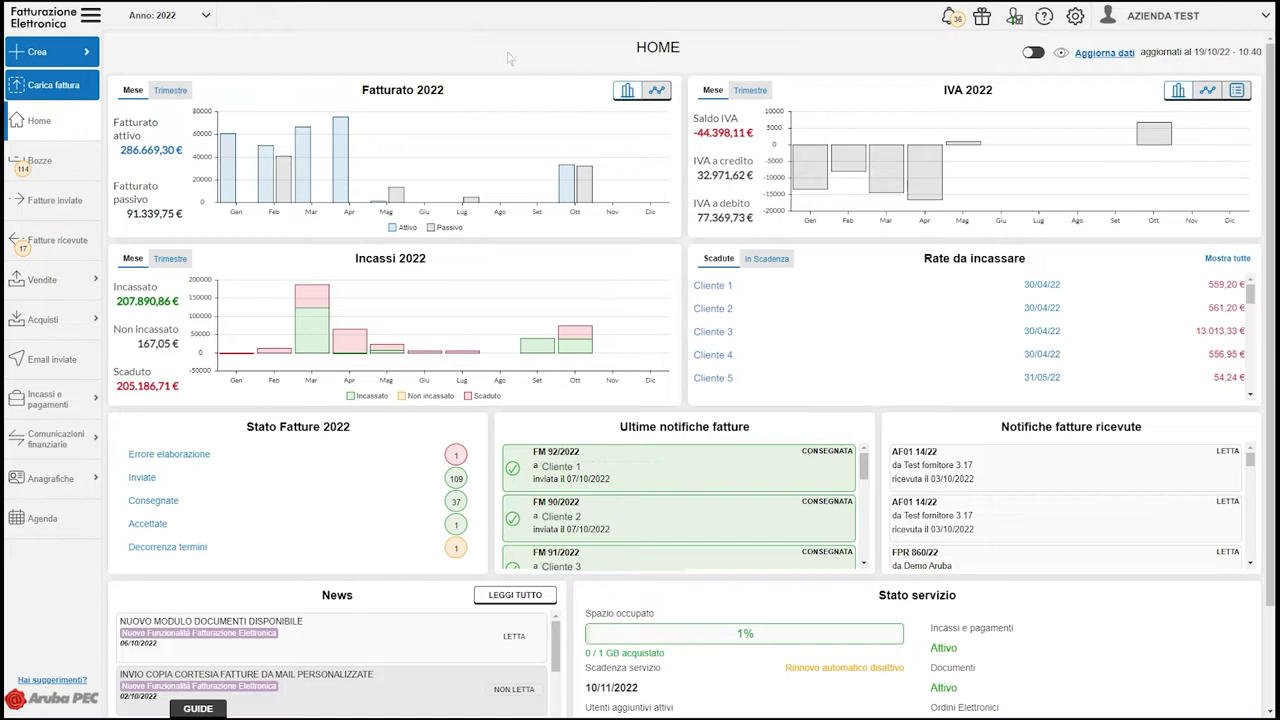
Create a new sales order (Ordine di vendita) with the customer type Privato
left_click(70, 58)
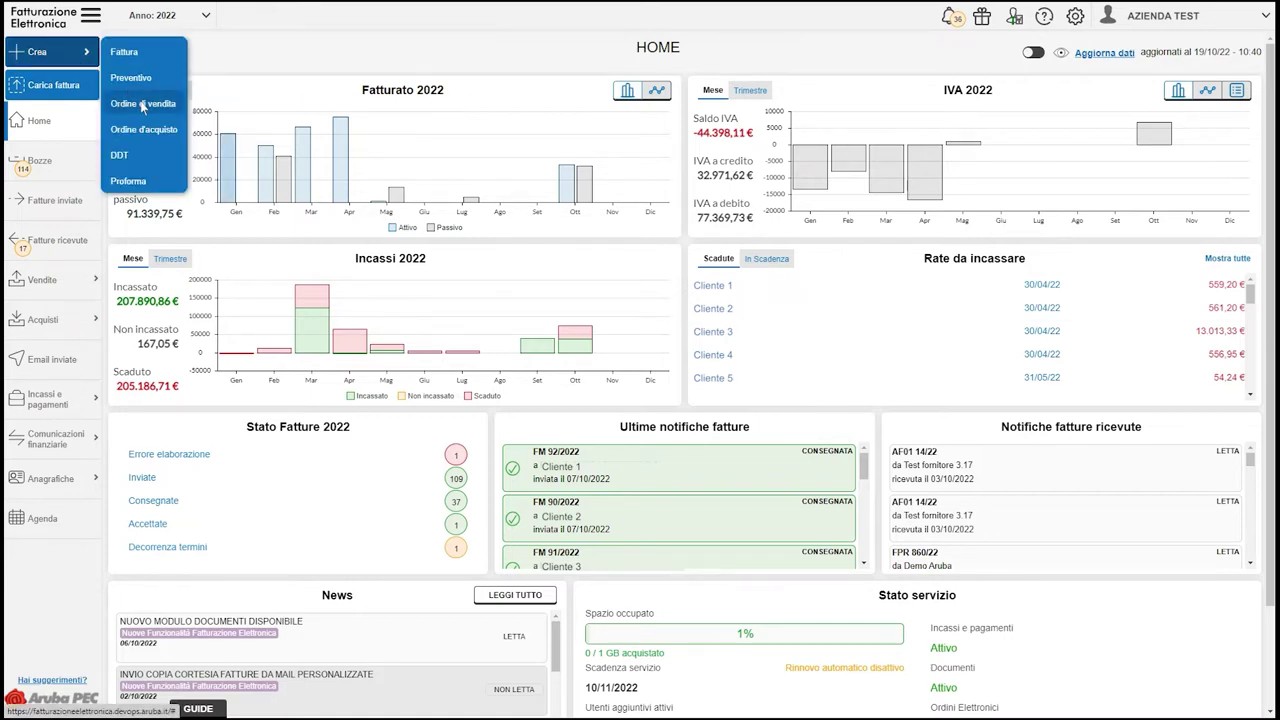
left_click(142, 105)
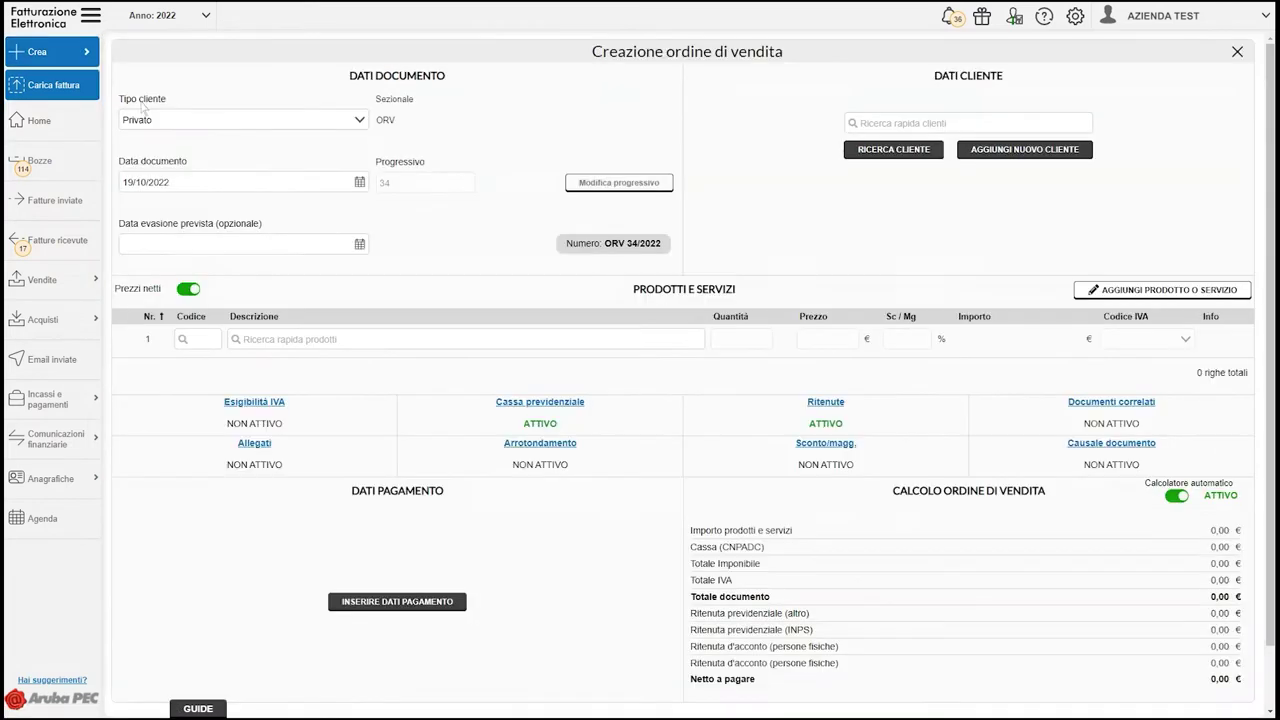
left_click(359, 121)
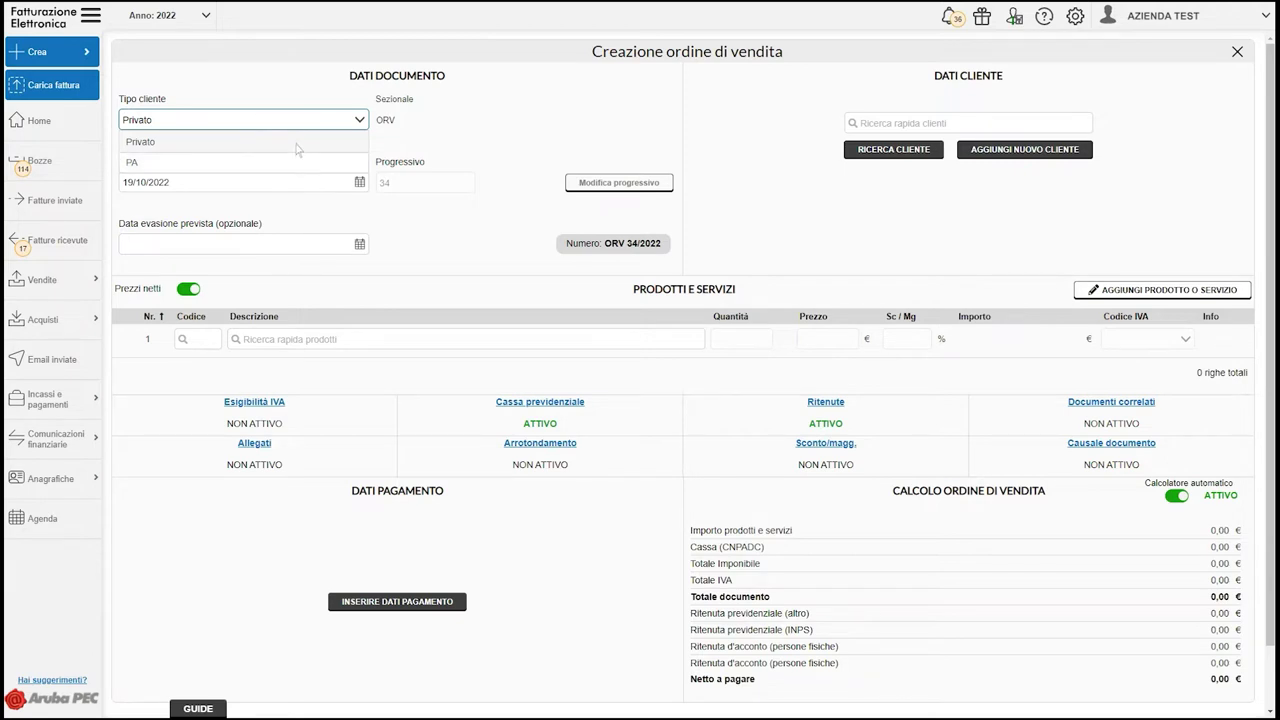
left_click(296, 149)
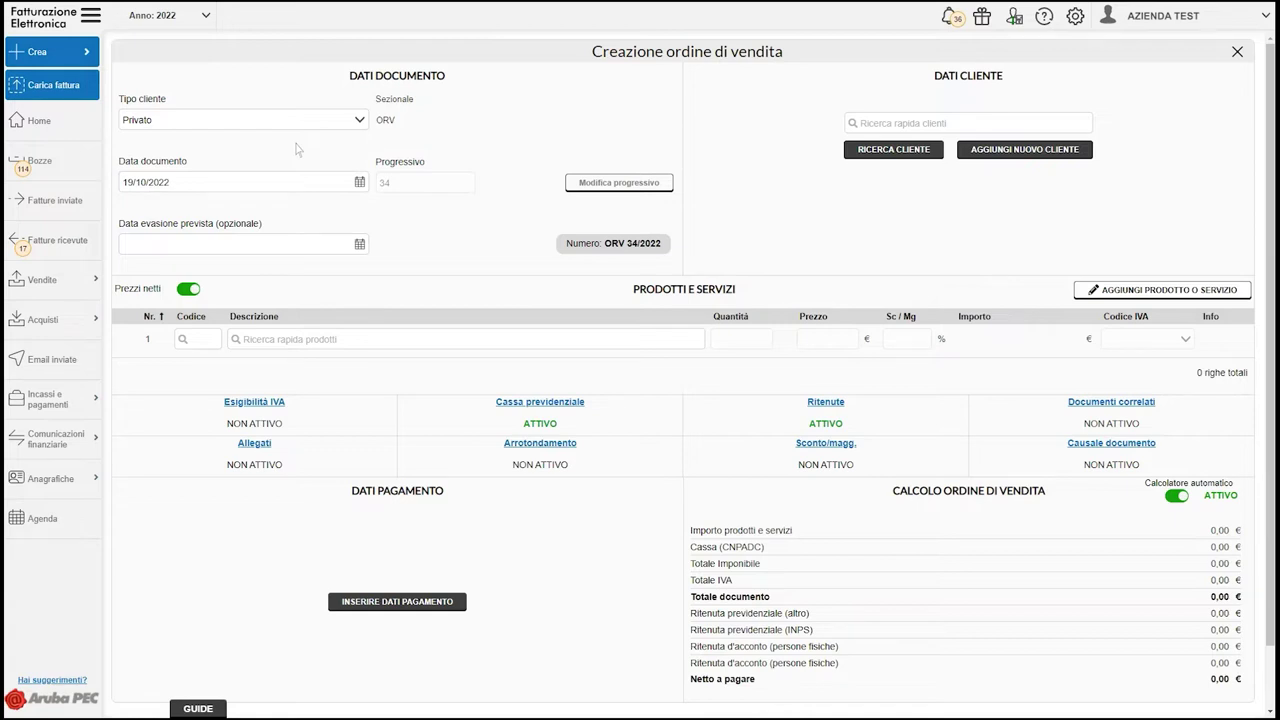
Set the order's document date to 19/10/2022 and its expected fulfilment date to 20/10/2022
left_click(359, 183)
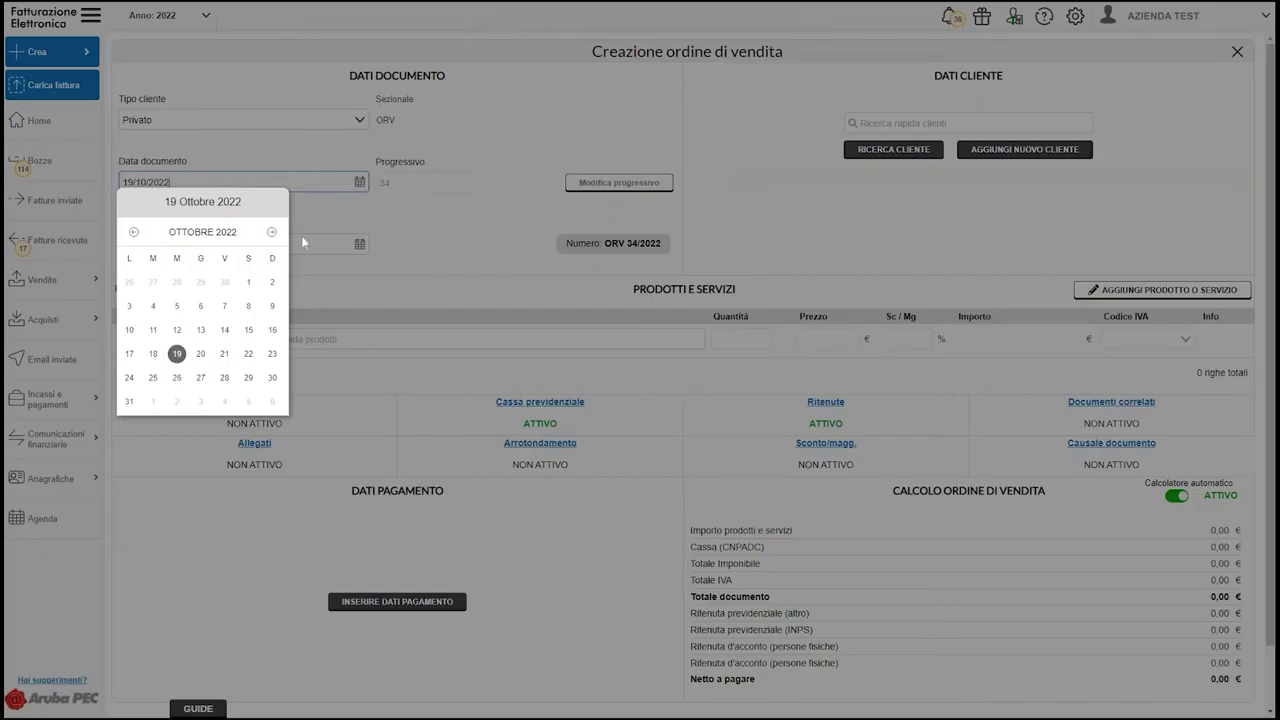
left_click(183, 360)
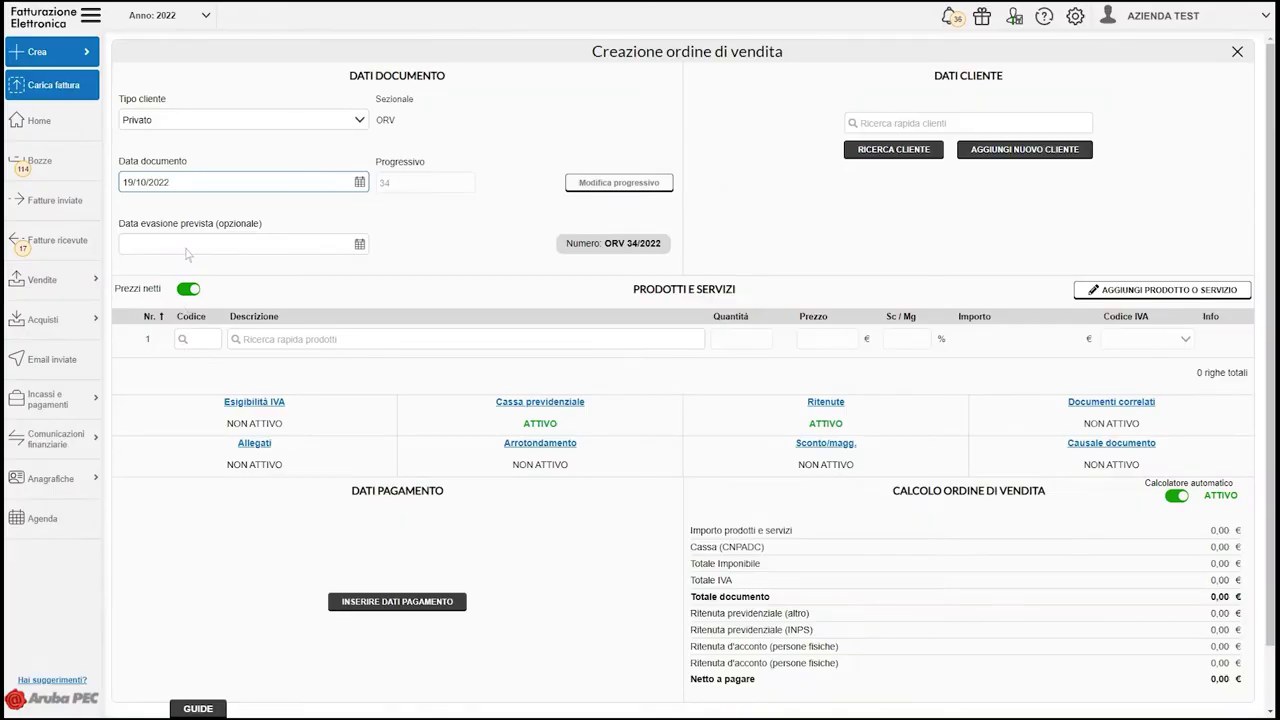
left_click(360, 248)
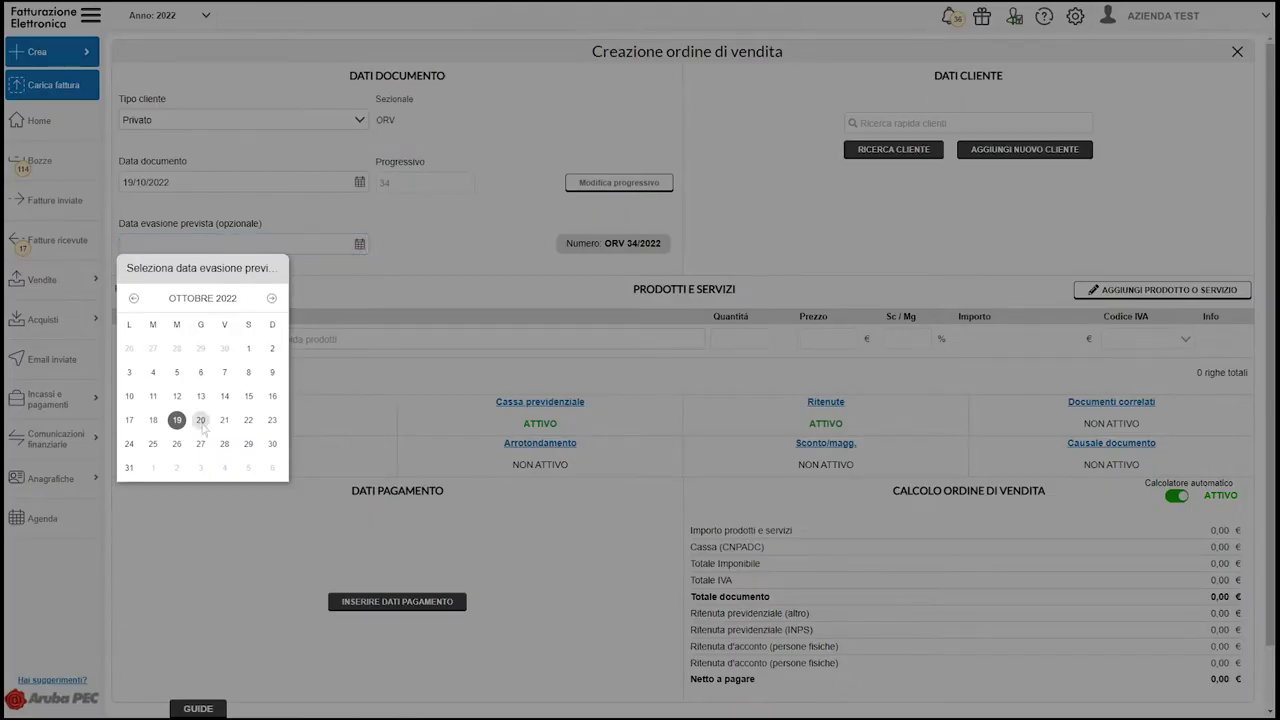
left_click(201, 421)
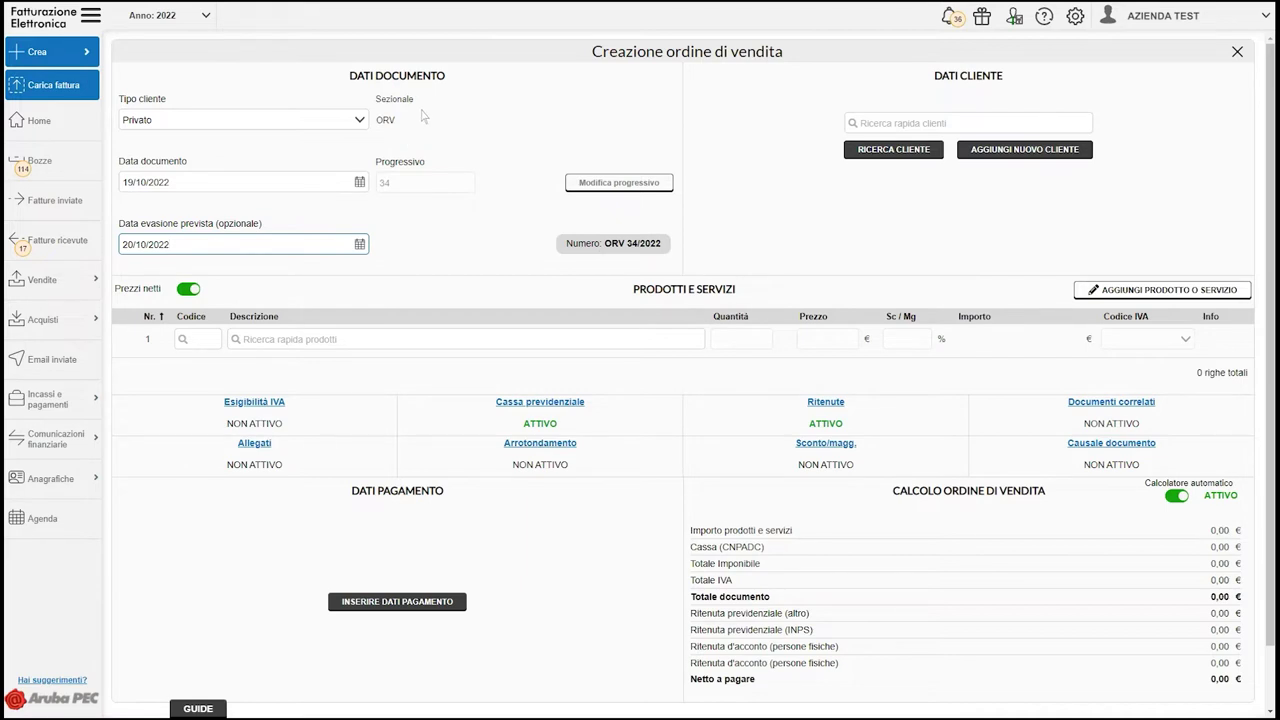
left_click(431, 170)
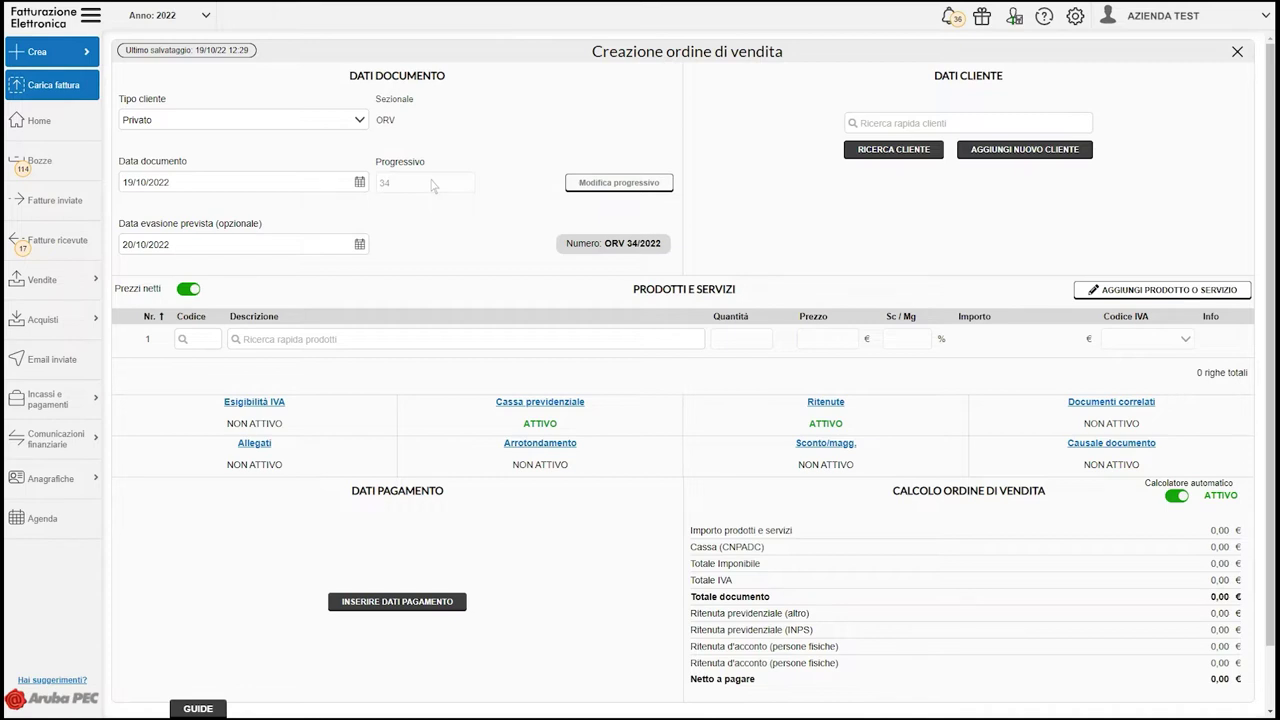
Assign CLIENTE 1 to the order through a quick search for "CLIENTE" and remove that customer again
left_click(906, 126)
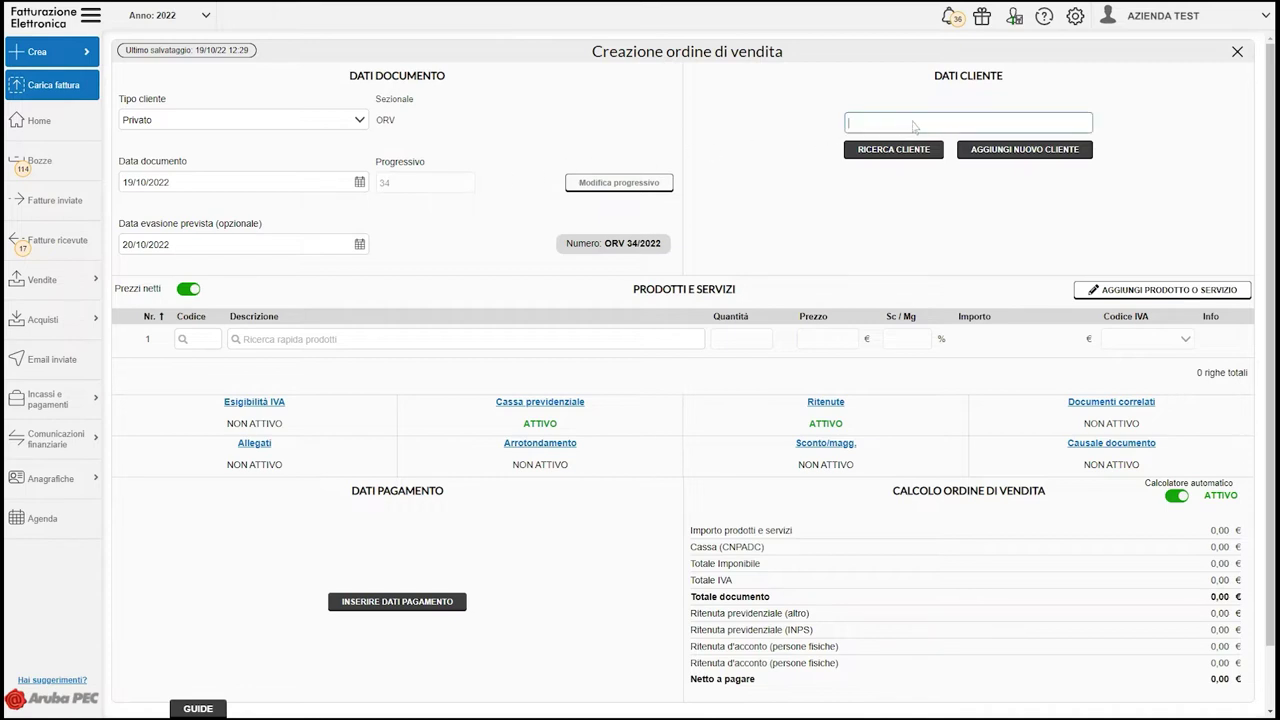
type("CLIENTE")
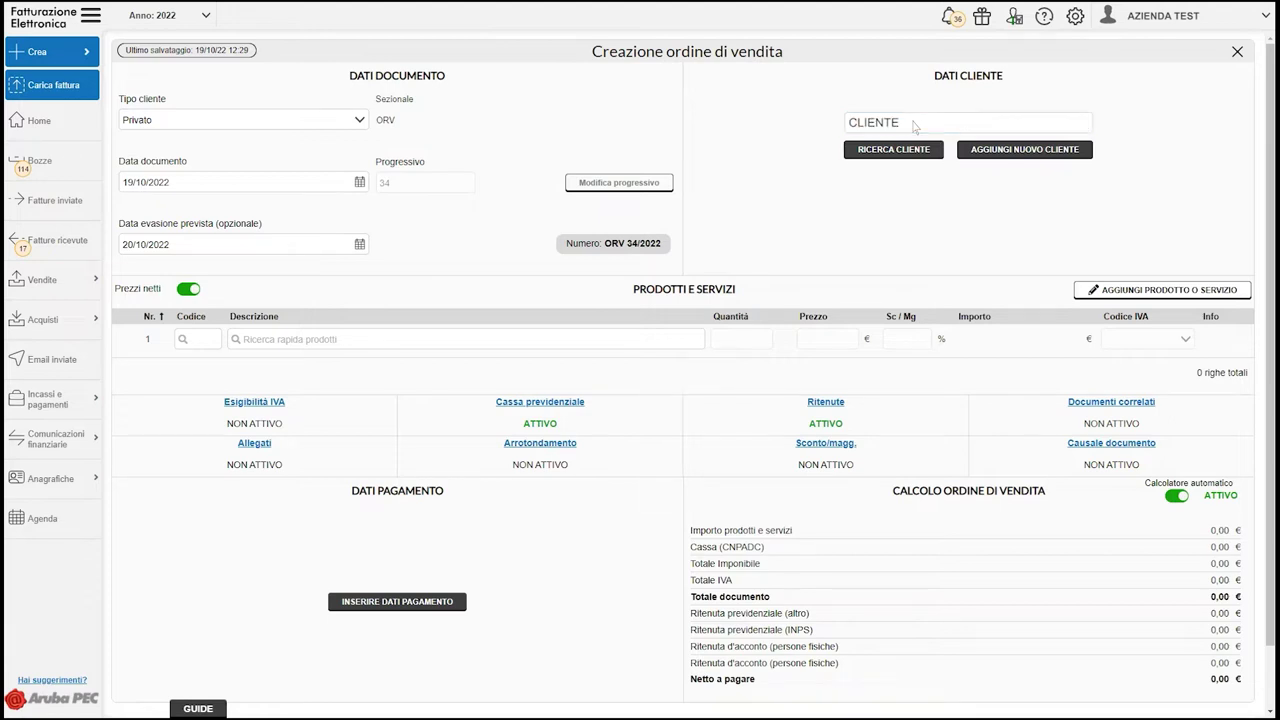
left_click(930, 155)
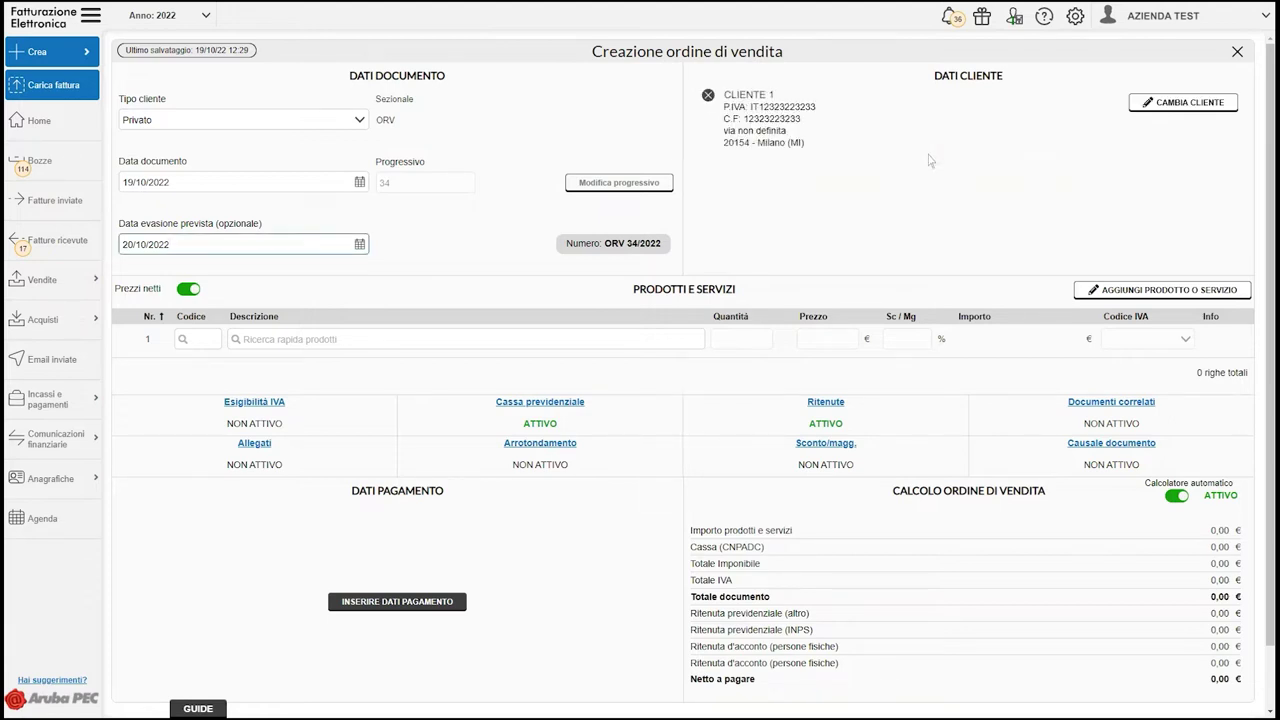
left_click(709, 96)
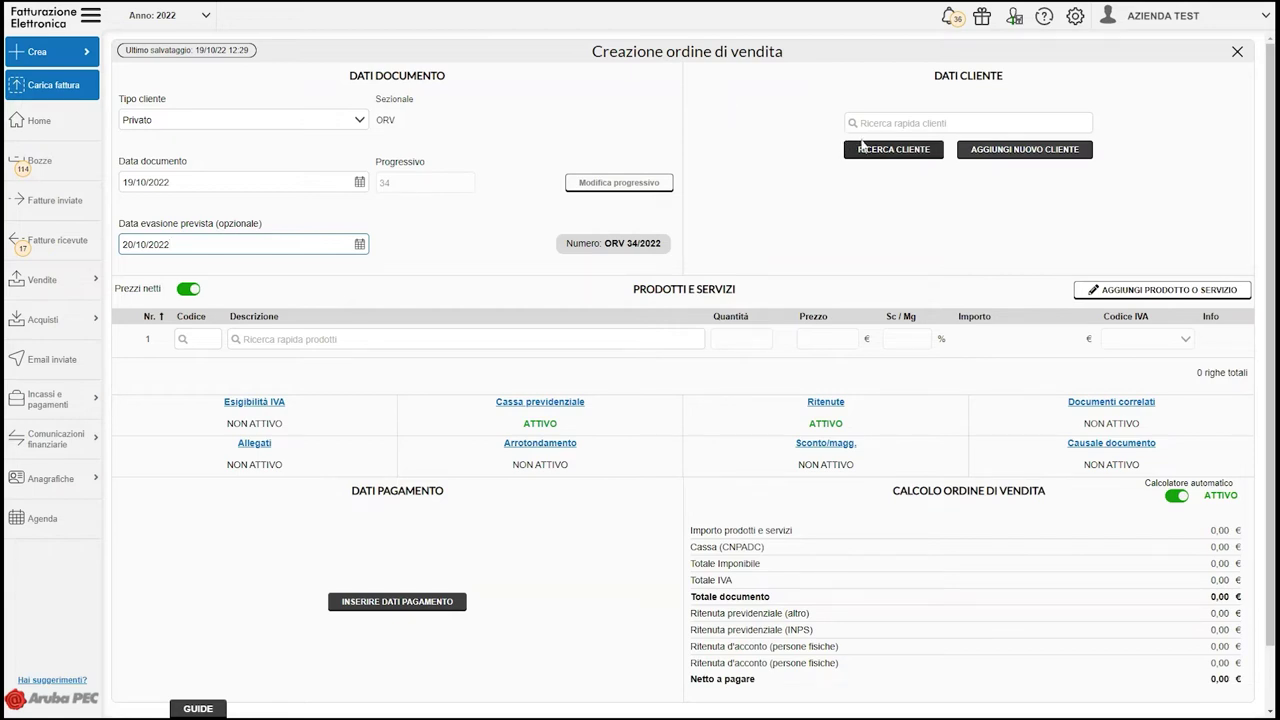
left_click(899, 155)
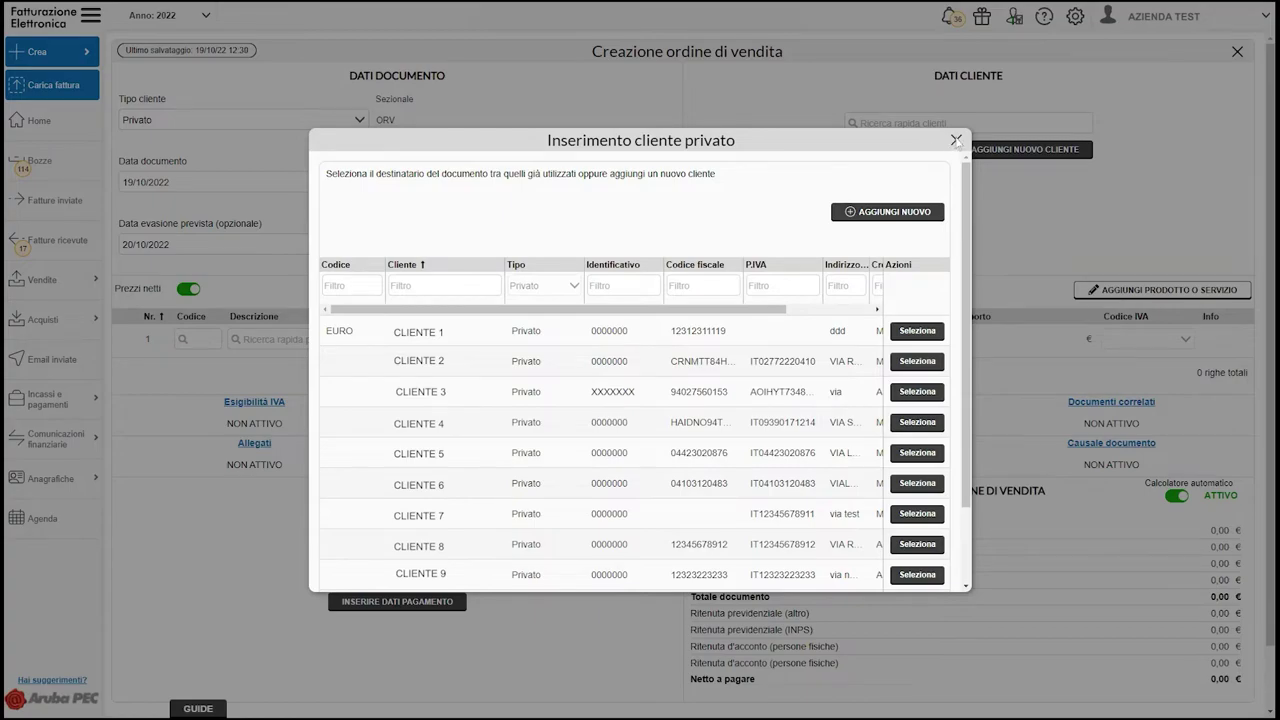
left_click(956, 140)
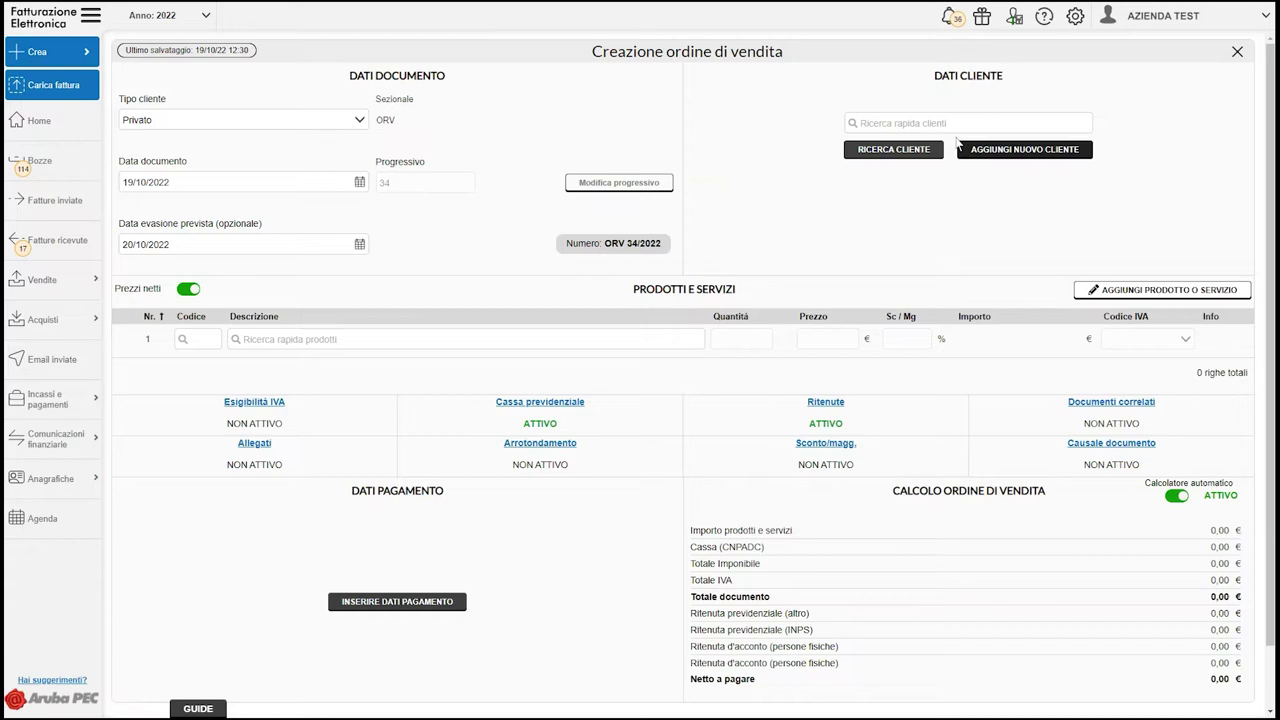
left_click(1028, 152)
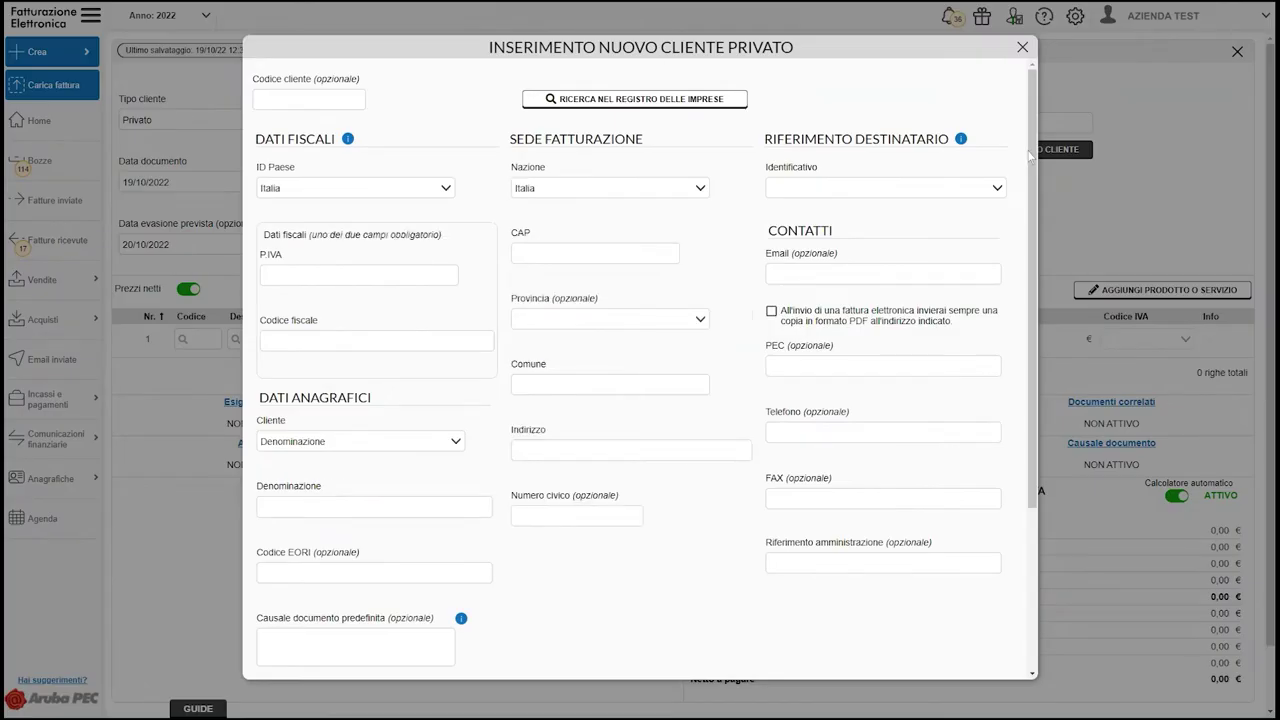
scroll(1028, 152, "down", 5)
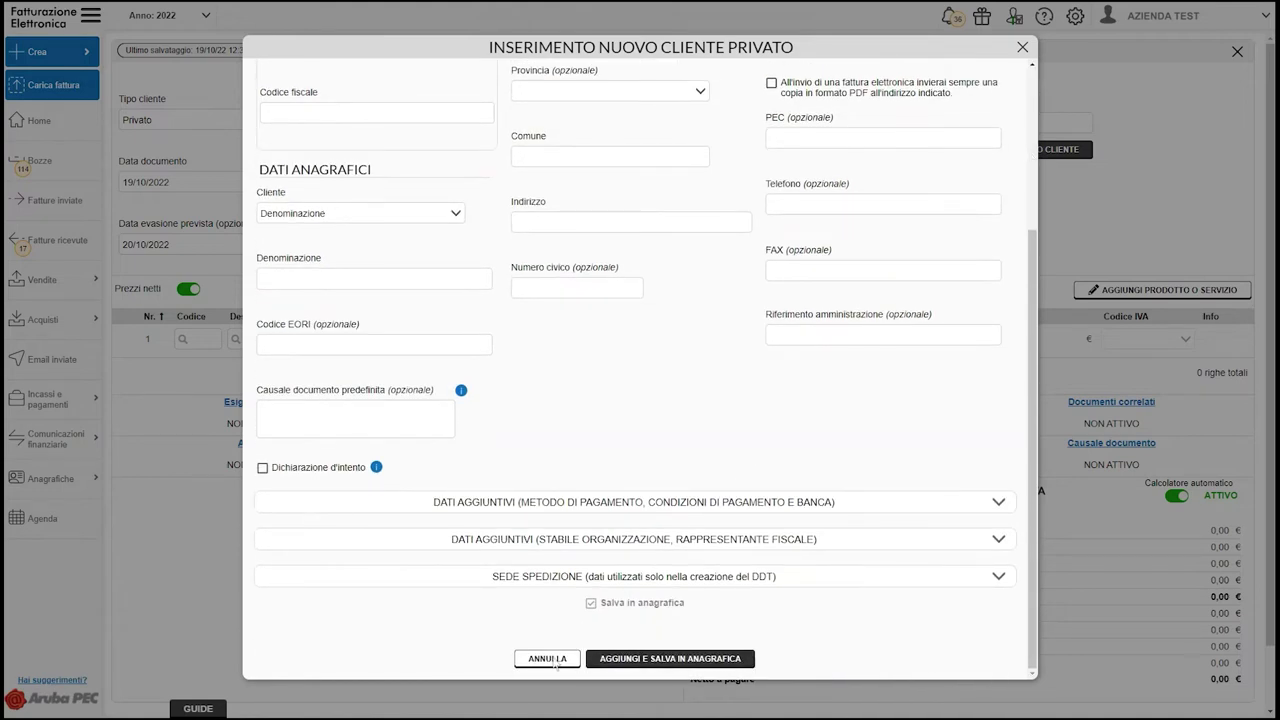
left_click(556, 660)
Assign CLIENTE 9 to the order from the list of saved private customers
left_click(898, 152)
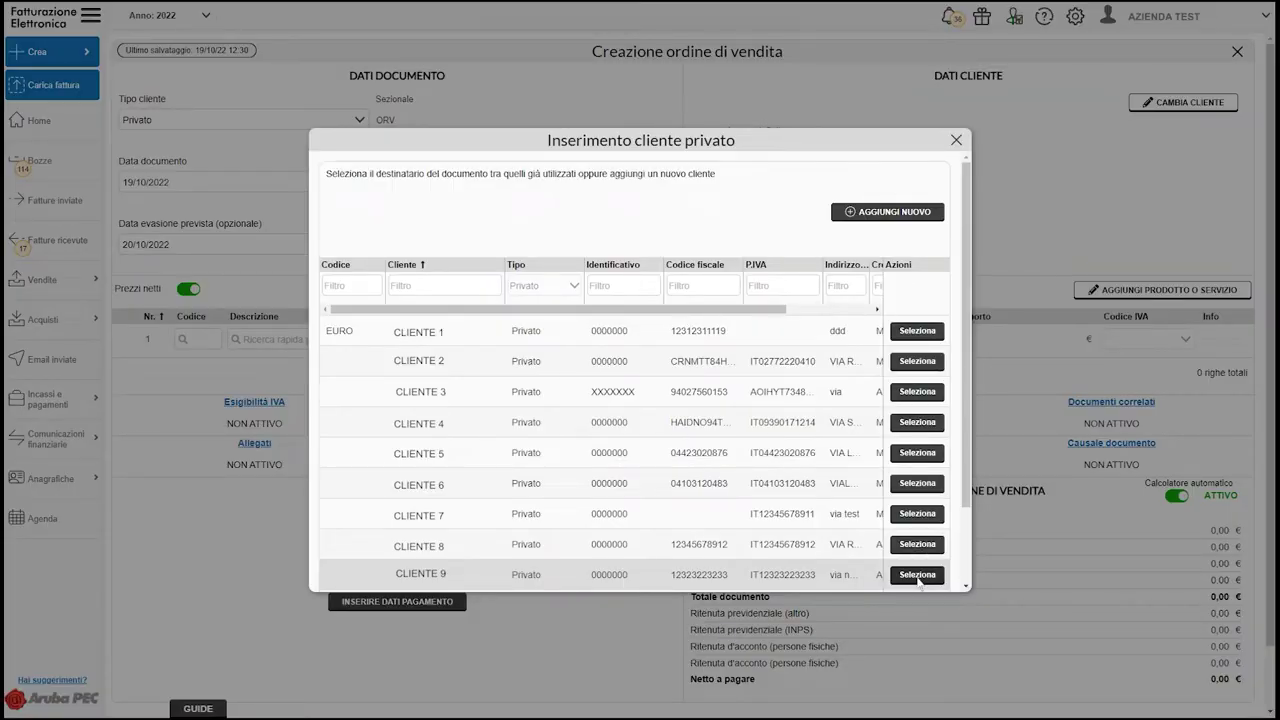
left_click(917, 575)
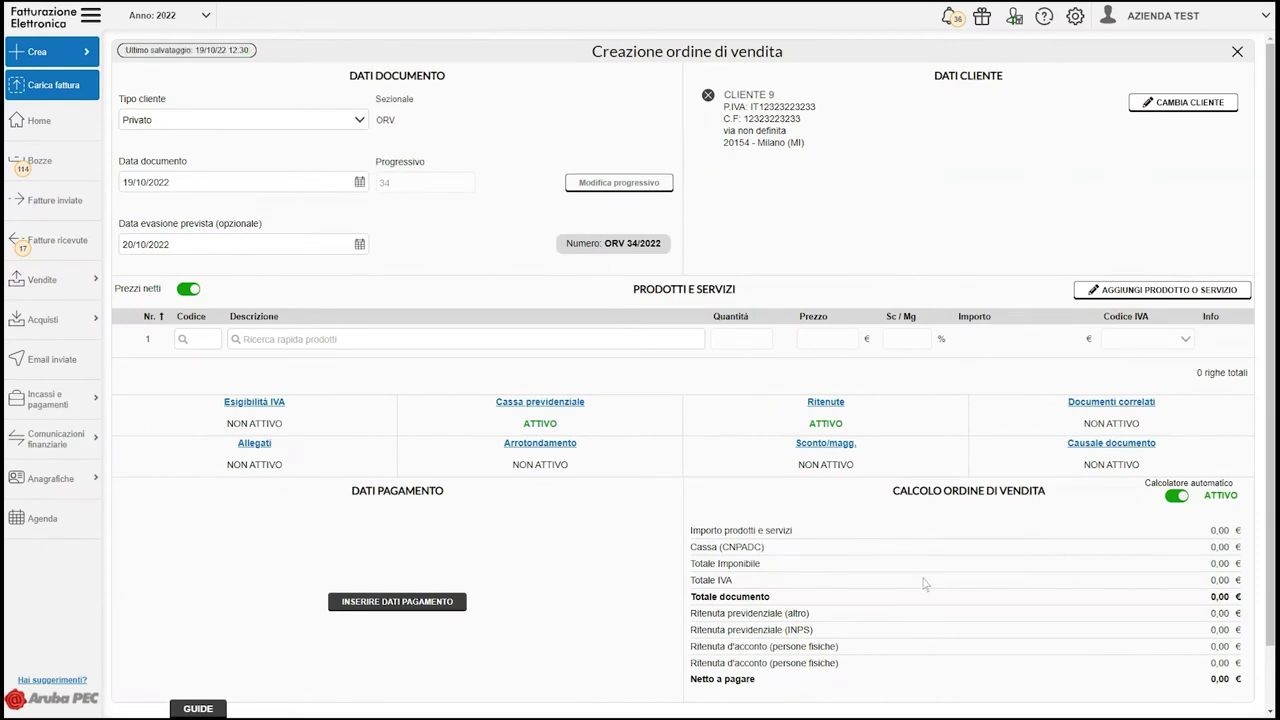
Search the products for "prodotto" and add Prodotto / Servizio 1 at 40,12 € as the first order line
left_click(373, 341)
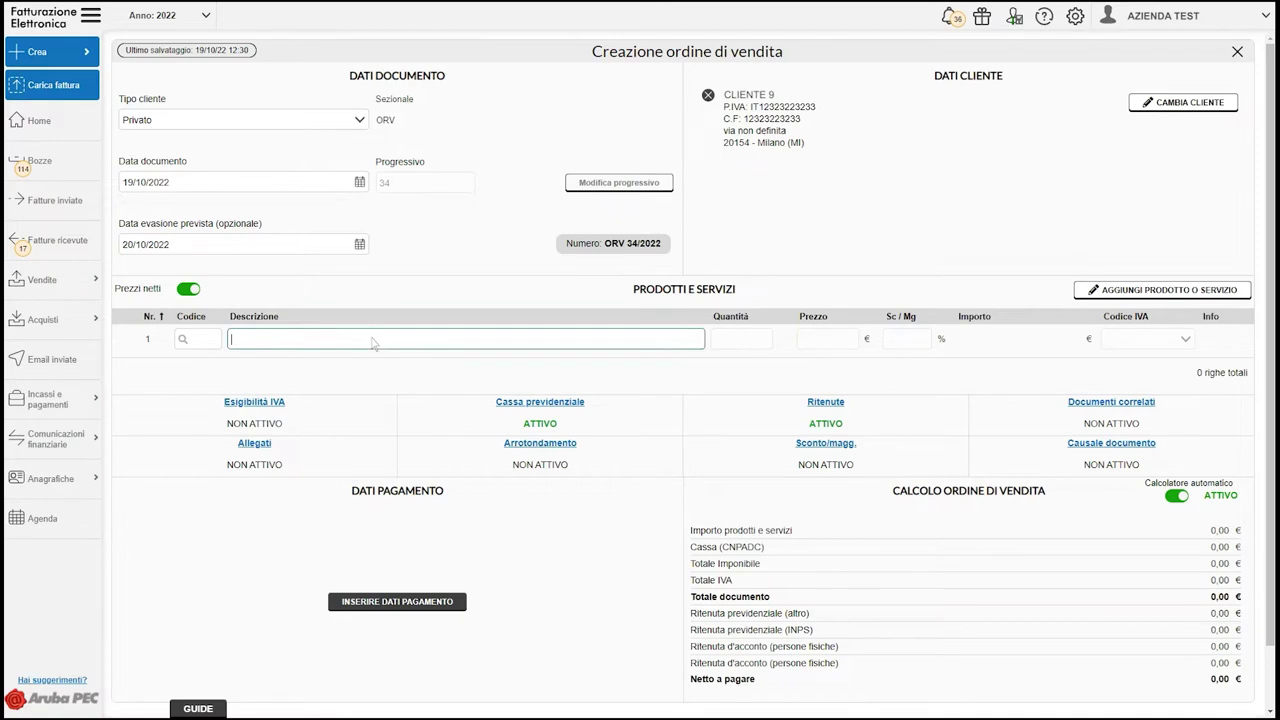
type("prodotto")
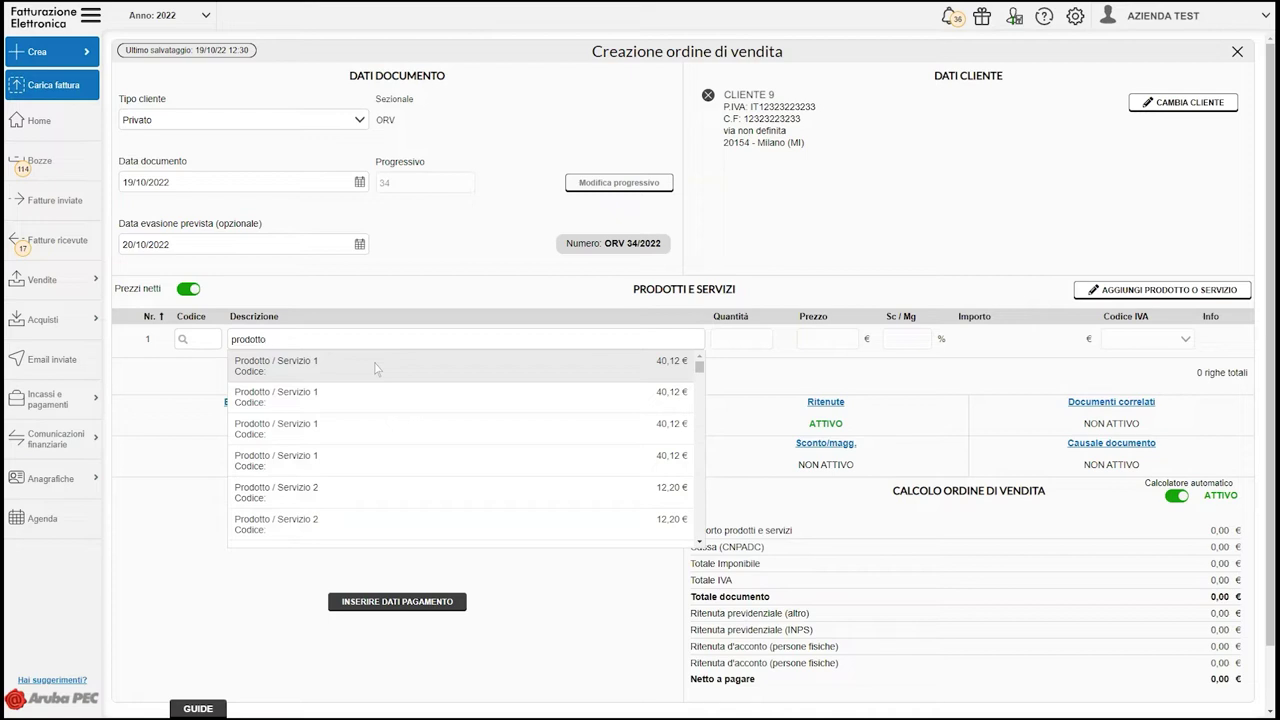
left_click(377, 367)
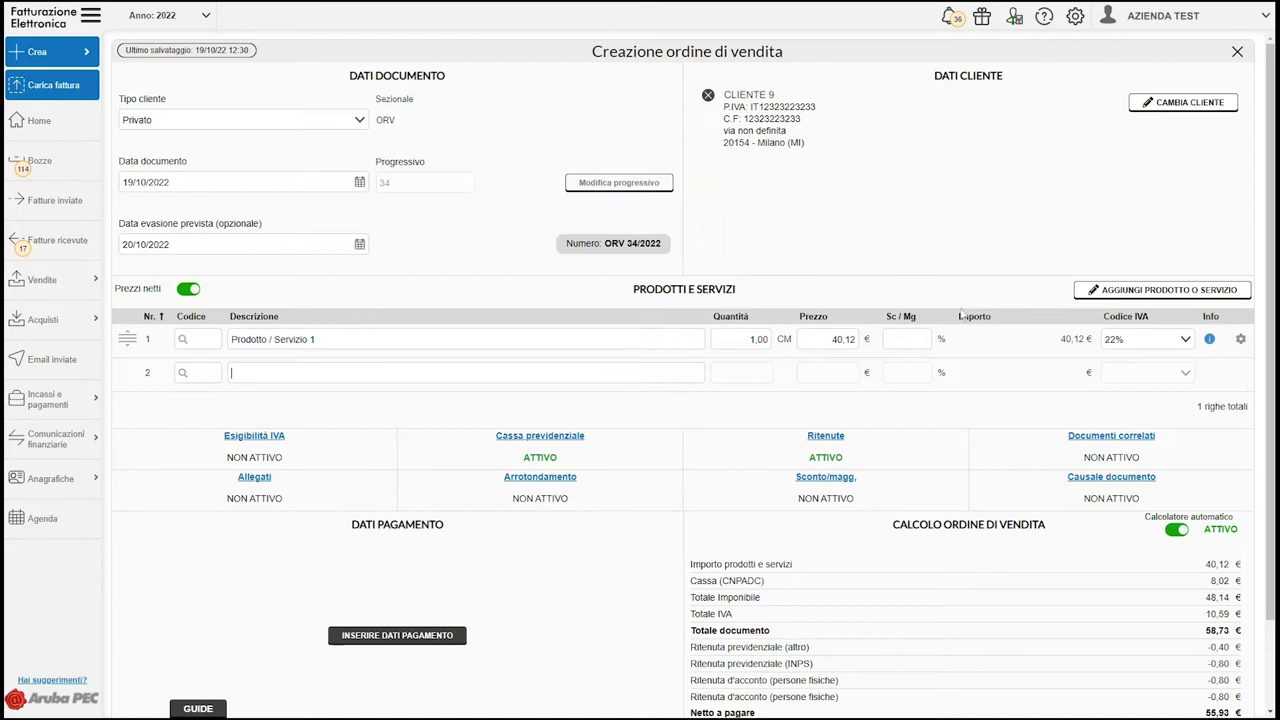
Add PRODOTTO 6 from the saved product list as the second order line
left_click(1160, 290)
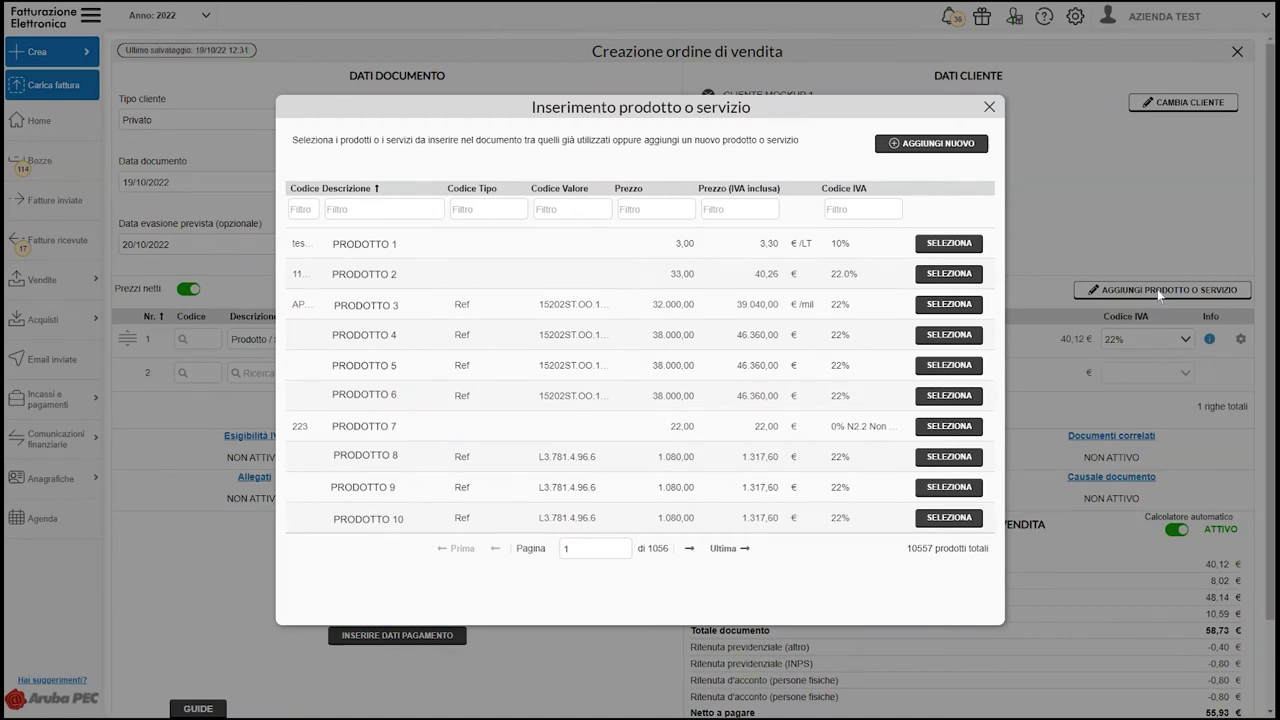
left_click(937, 146)
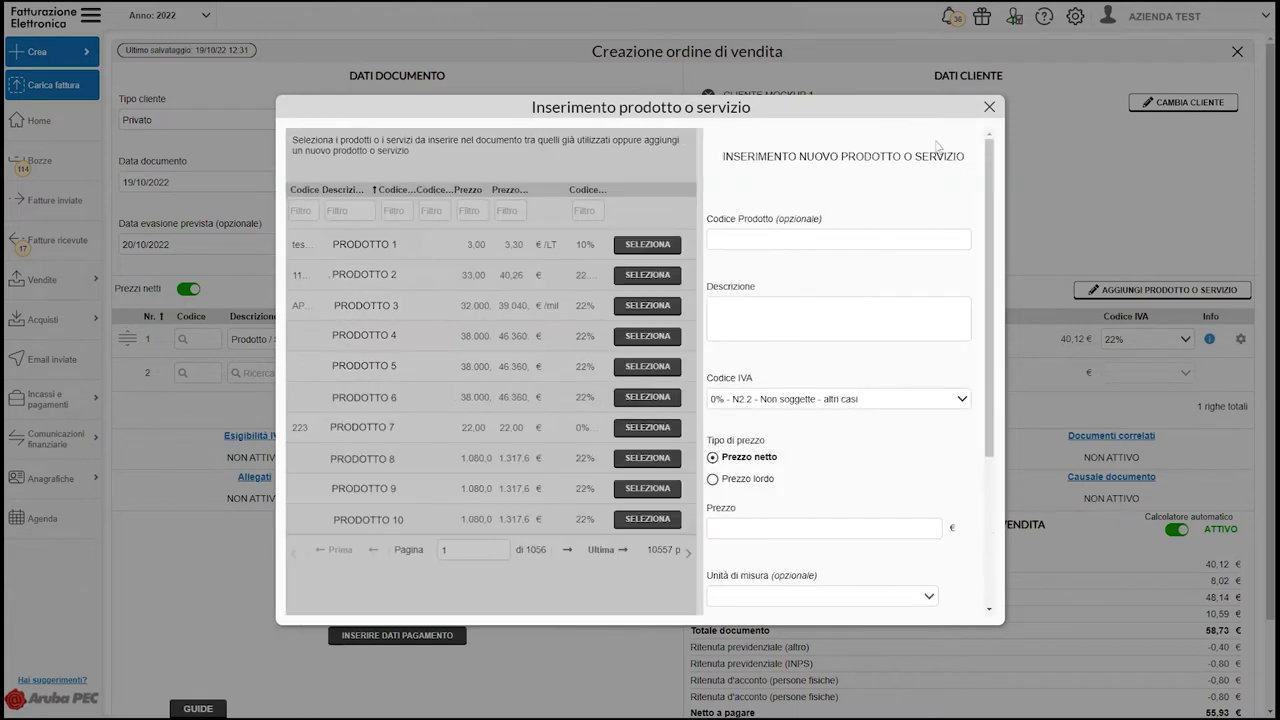
scroll(851, 474, "down", 5)
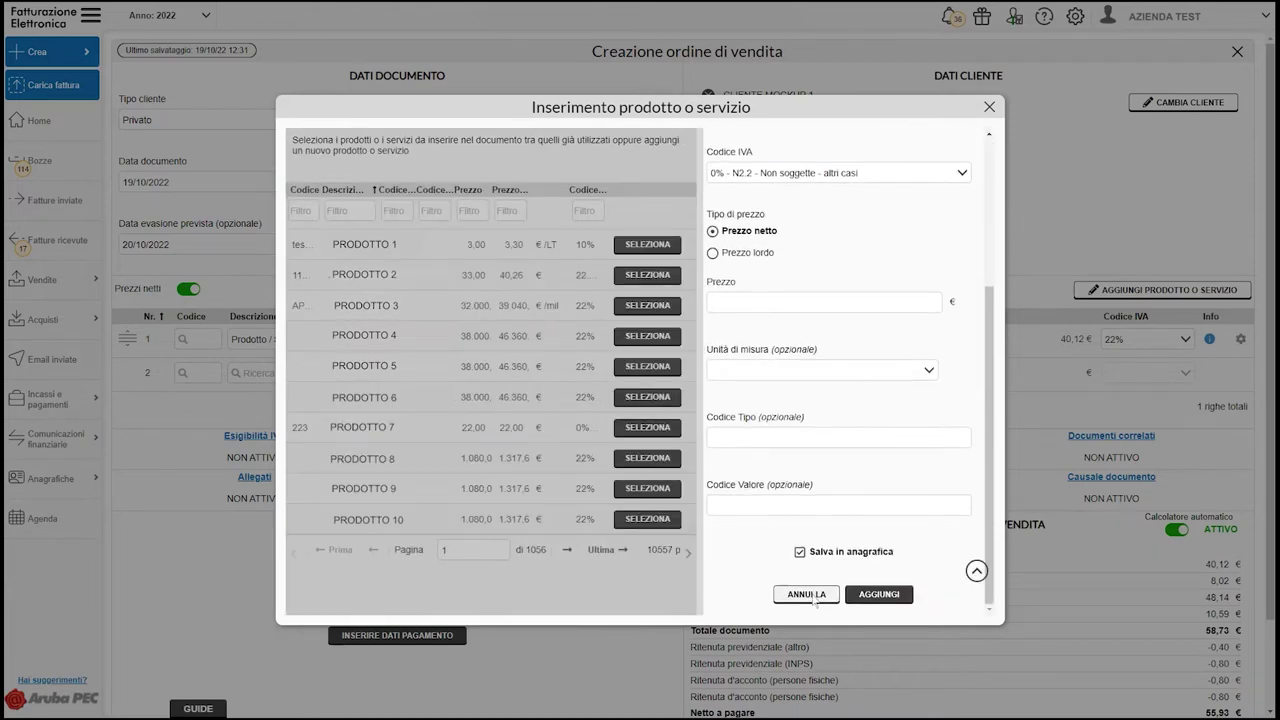
left_click(810, 596)
left_click(930, 397)
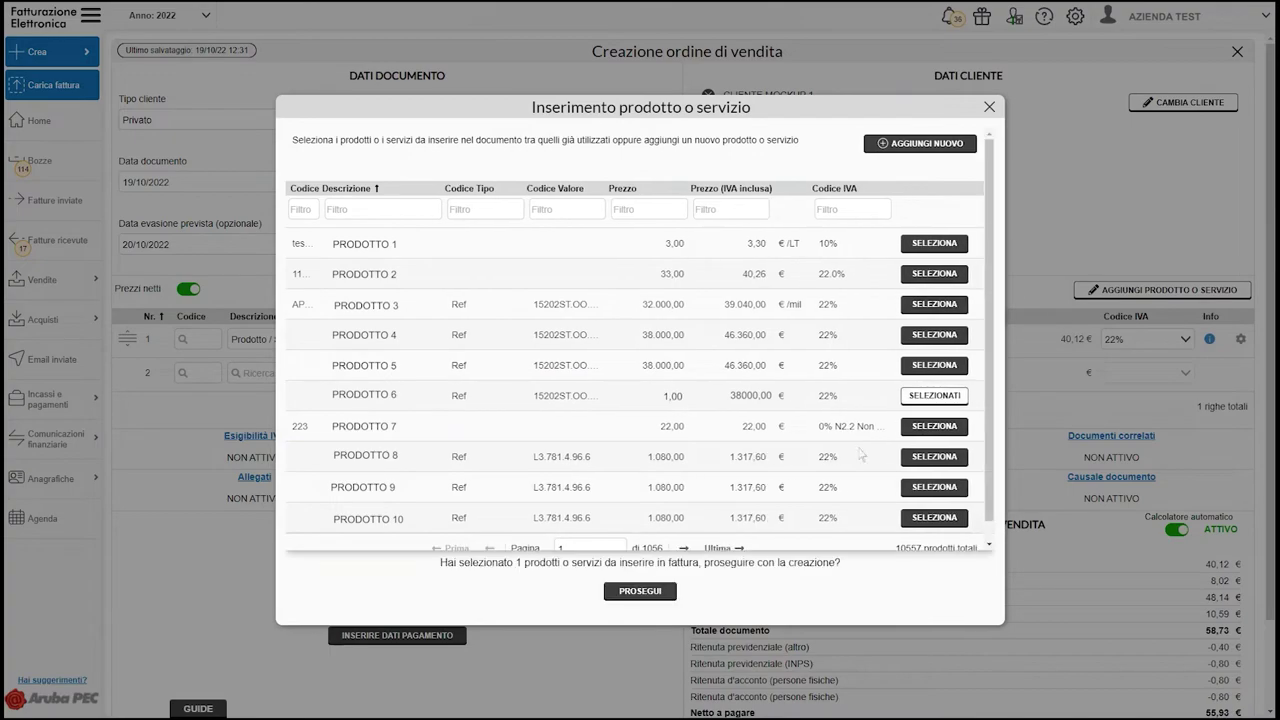
left_click(640, 591)
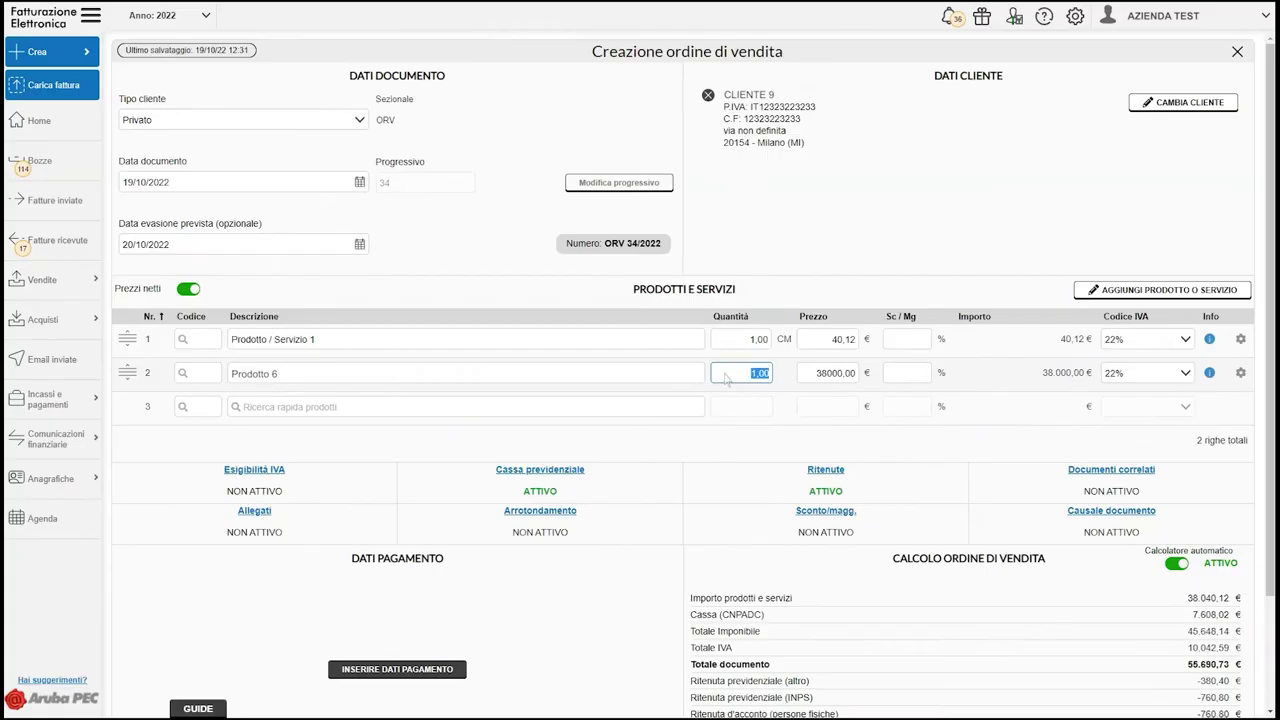
Set the Prodotto 6 line to quantity 3, price 580 € and a discount of -25%
type("3")
left_click(813, 375)
type("580")
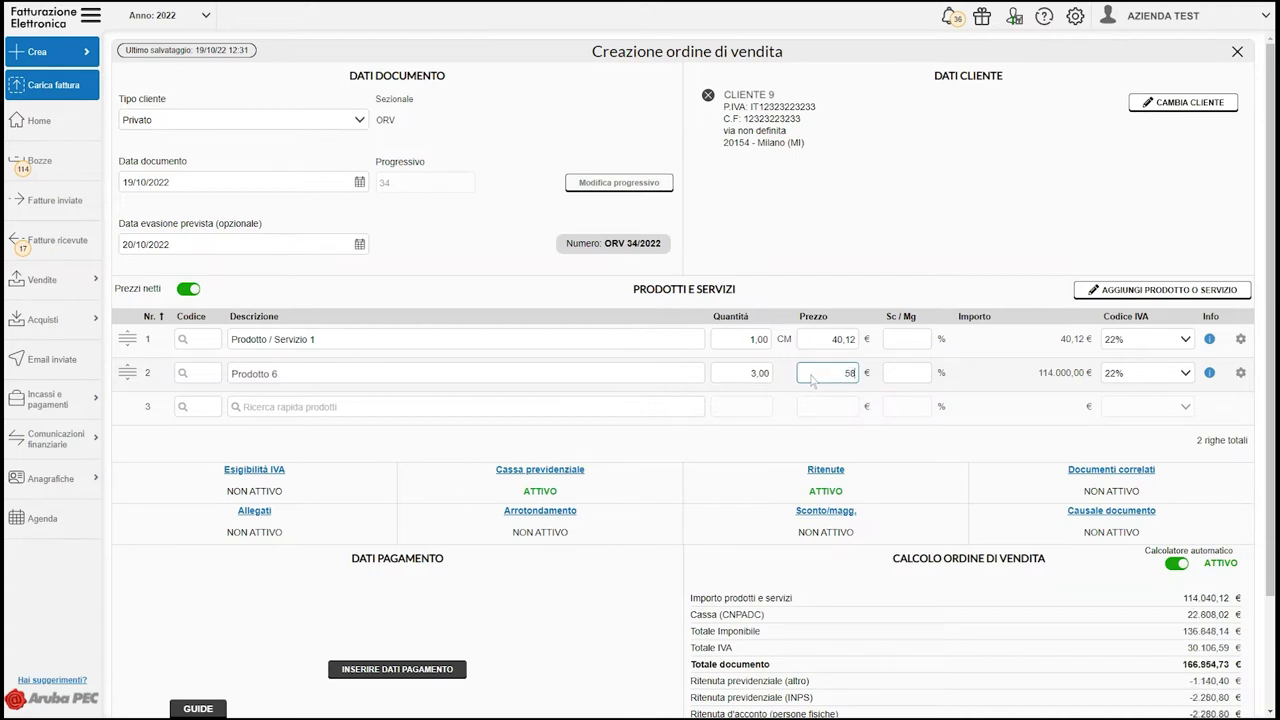
key("Return")
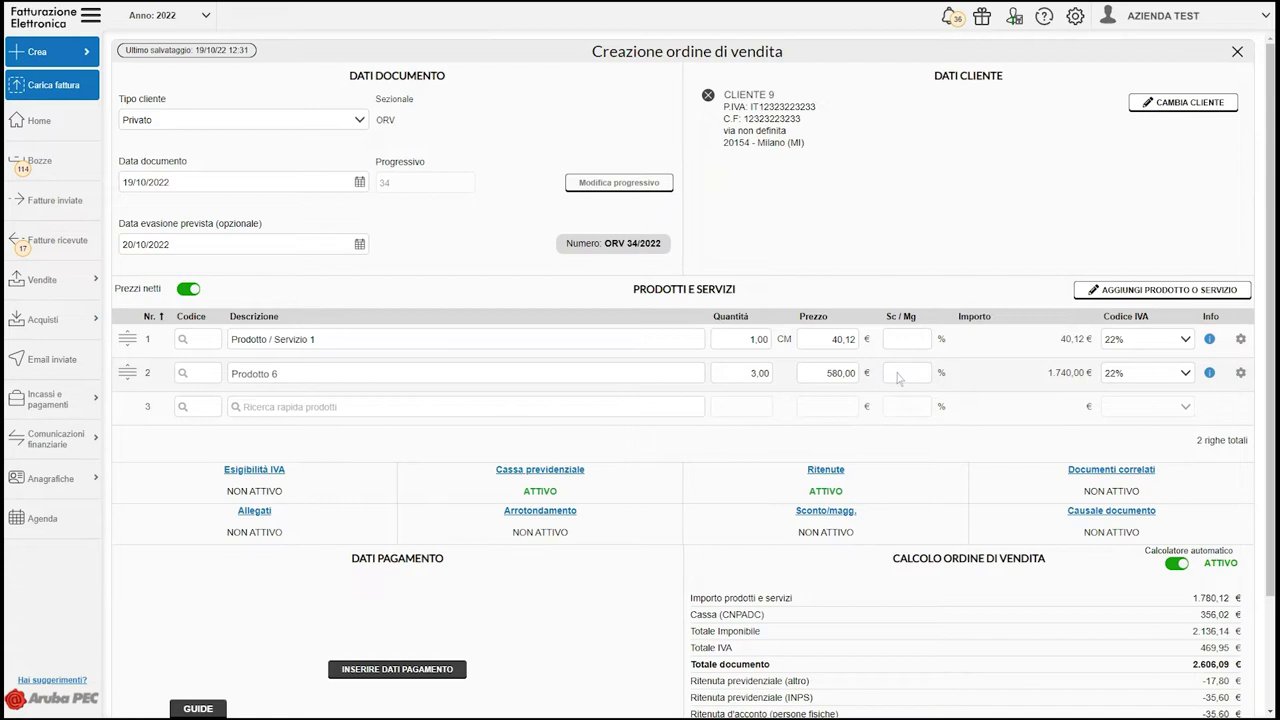
left_click(898, 377)
type("-25")
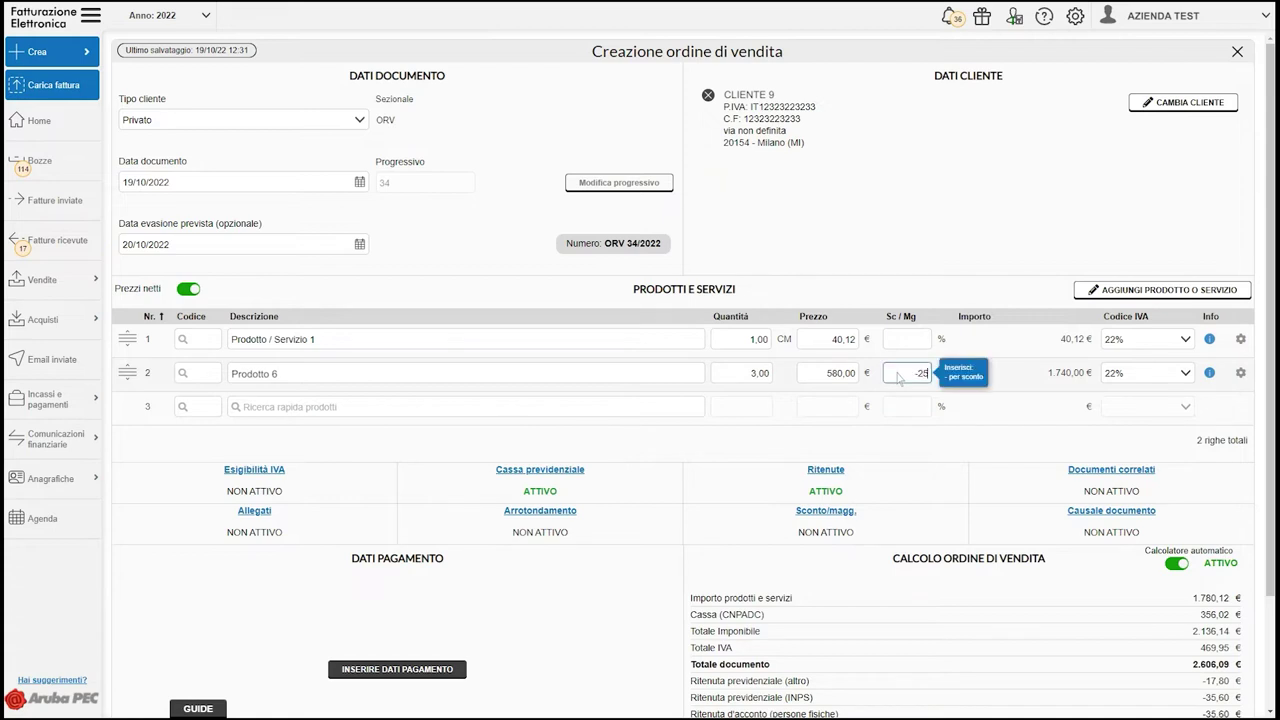
key("Tab")
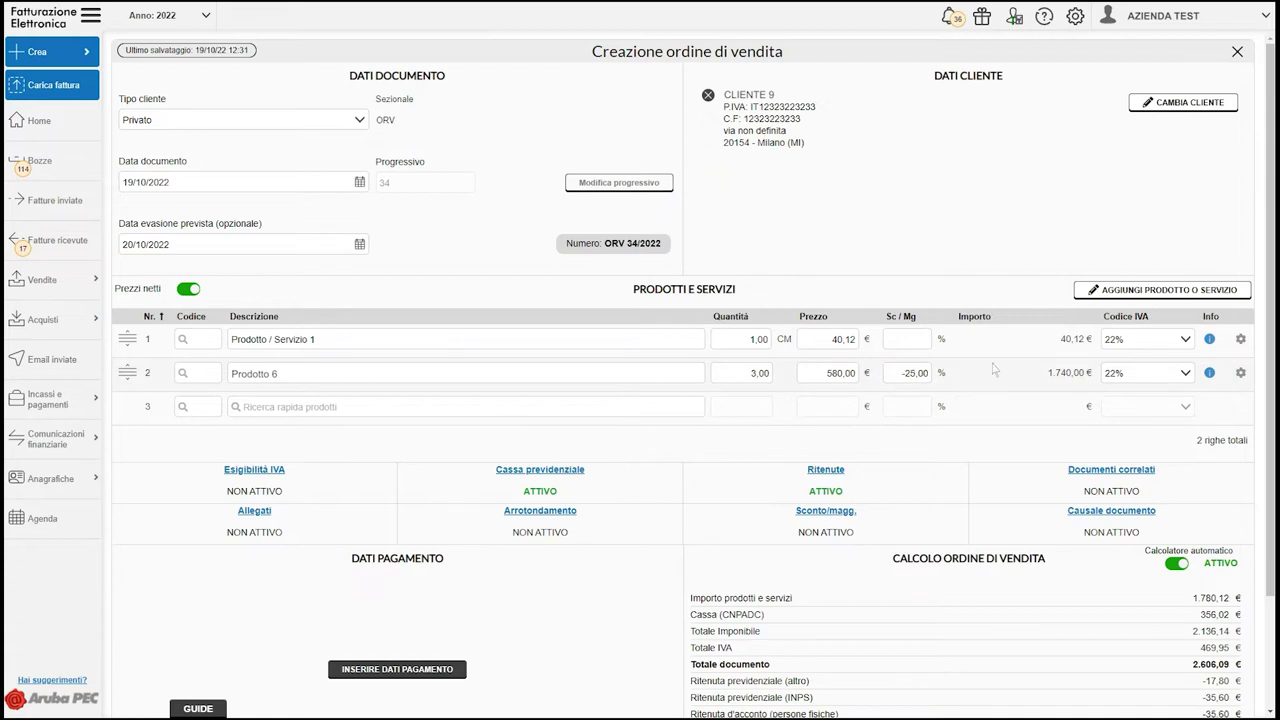
Duplicate a product line in the order and delete the extra line
left_click(1241, 340)
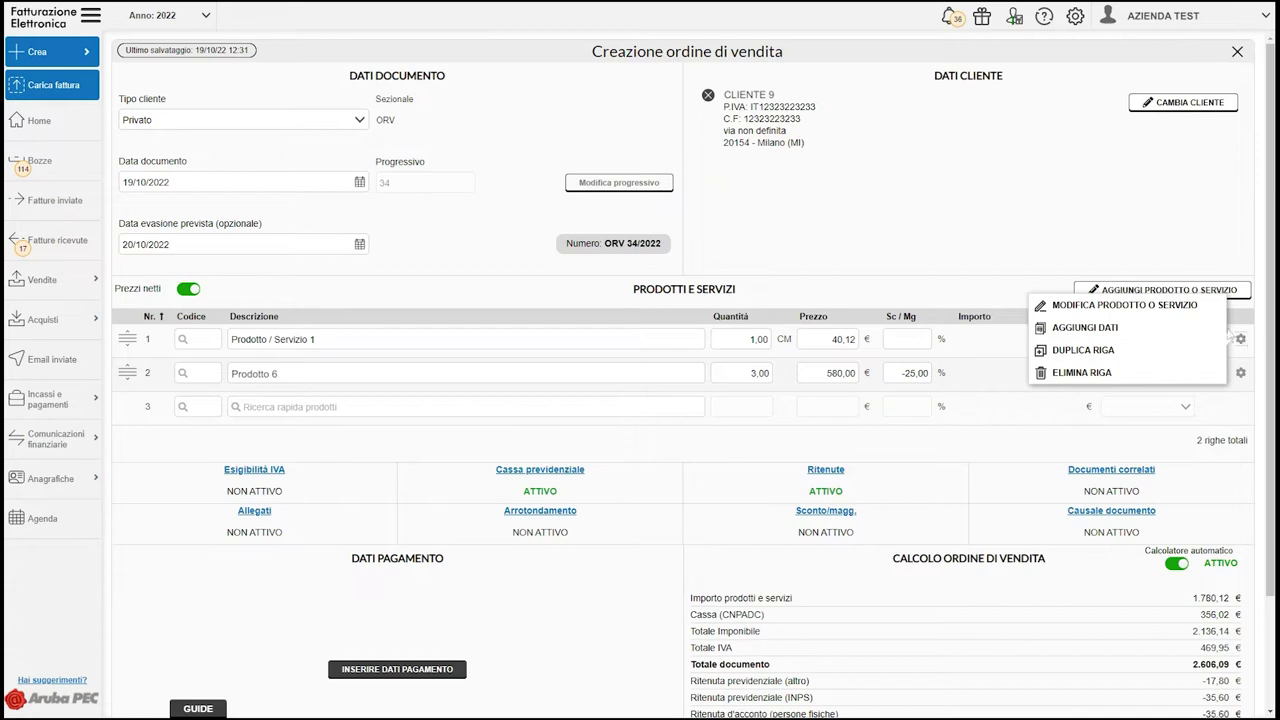
left_click(1185, 350)
left_click(1241, 340)
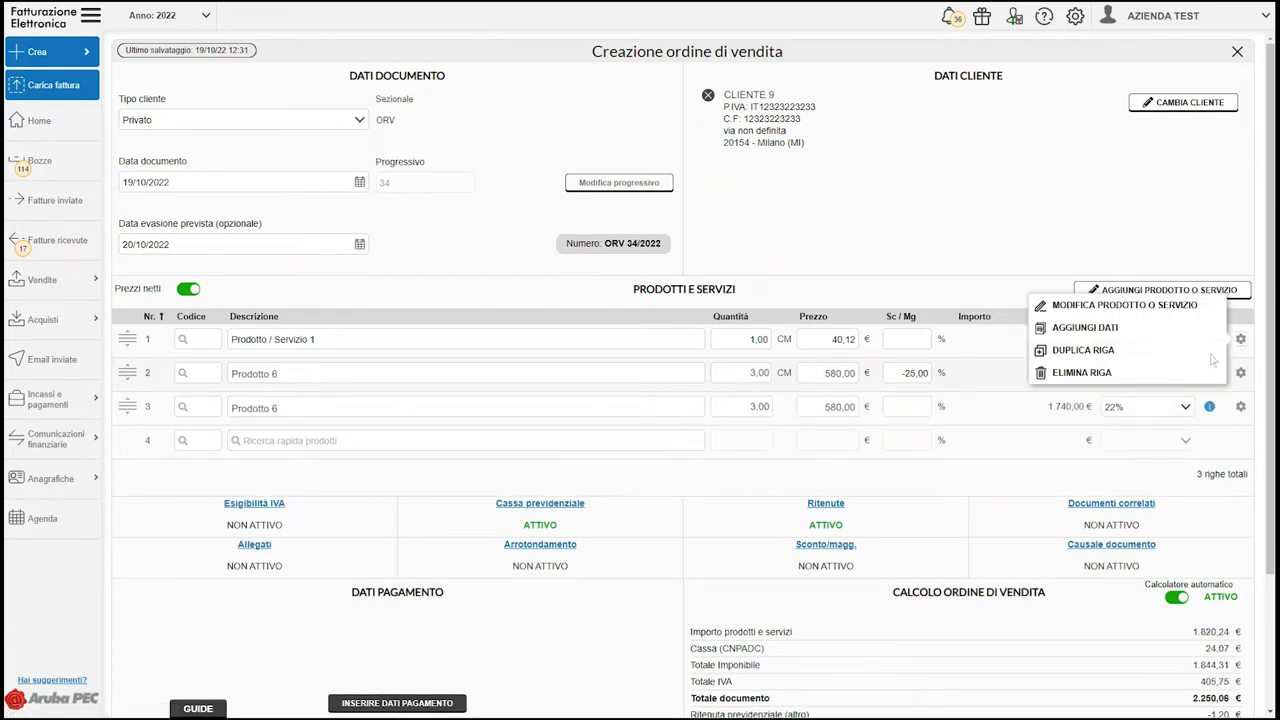
left_click(1161, 372)
left_click(661, 392)
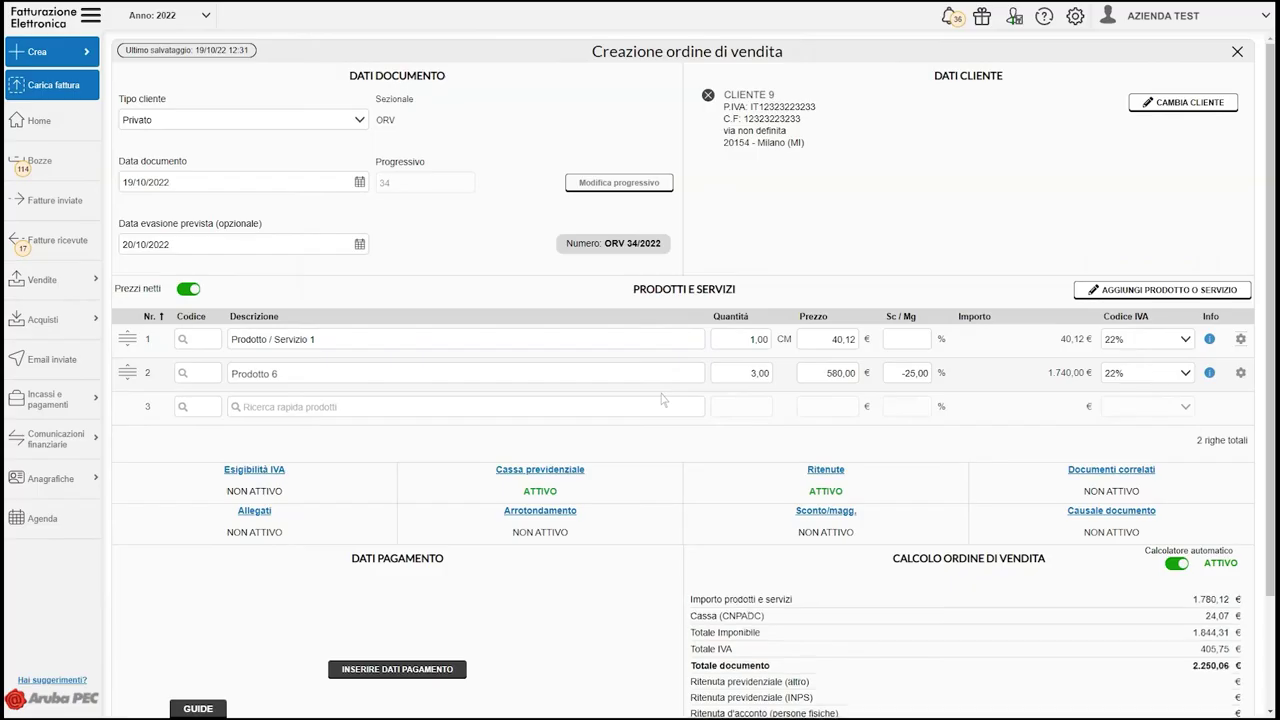
Review the additional data categories available for the Prodotto / Servizio 1 line, from start/end date to other data, and discard without adding any
left_click(1241, 339)
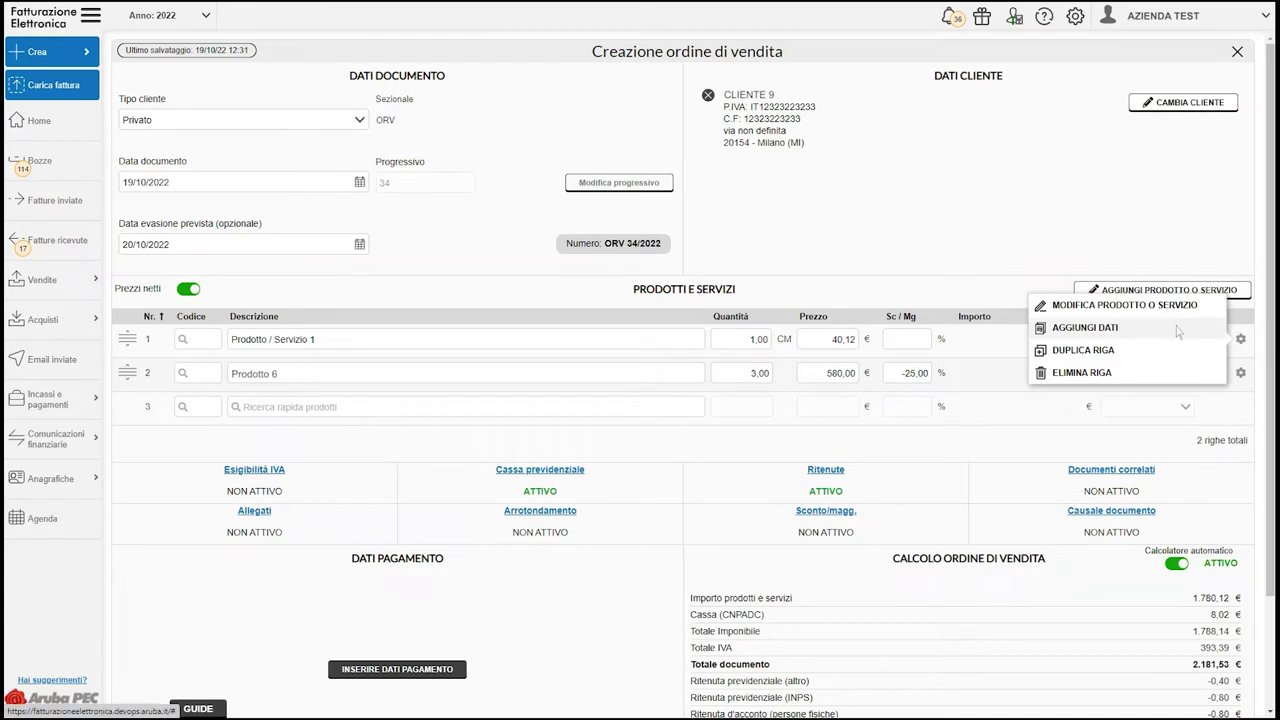
left_click(1178, 331)
left_click(612, 217)
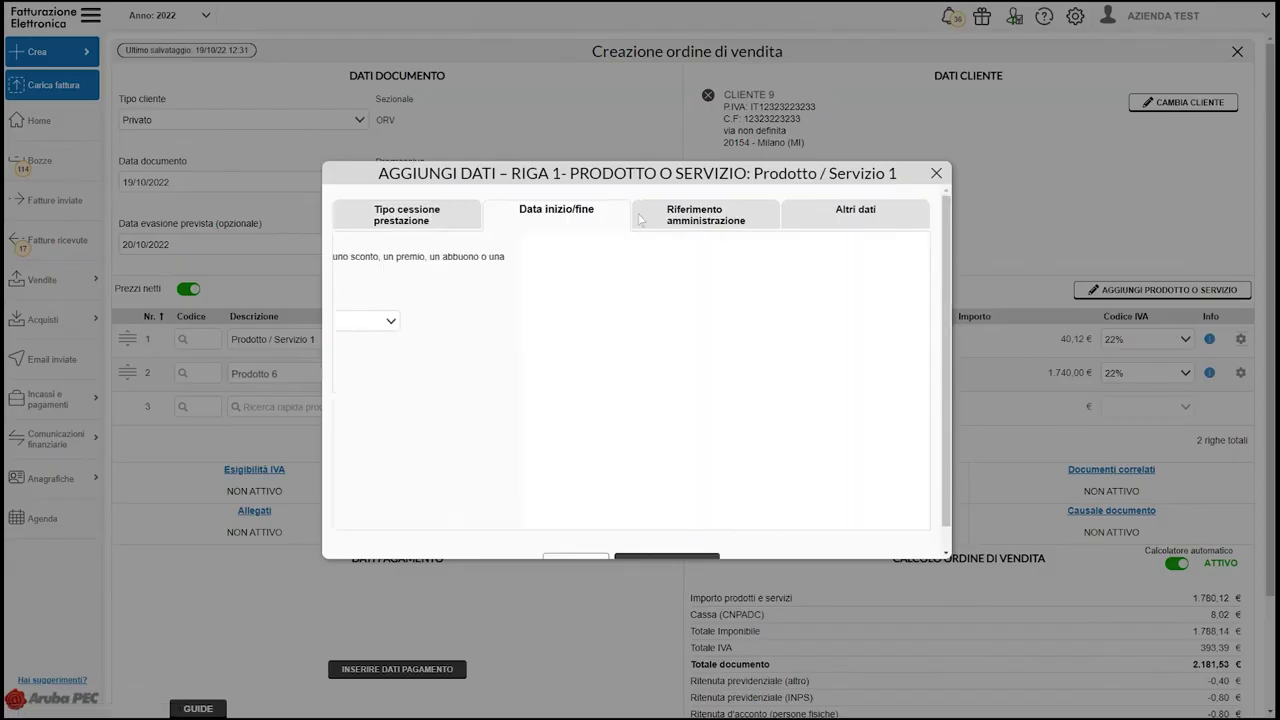
left_click(758, 219)
left_click(894, 215)
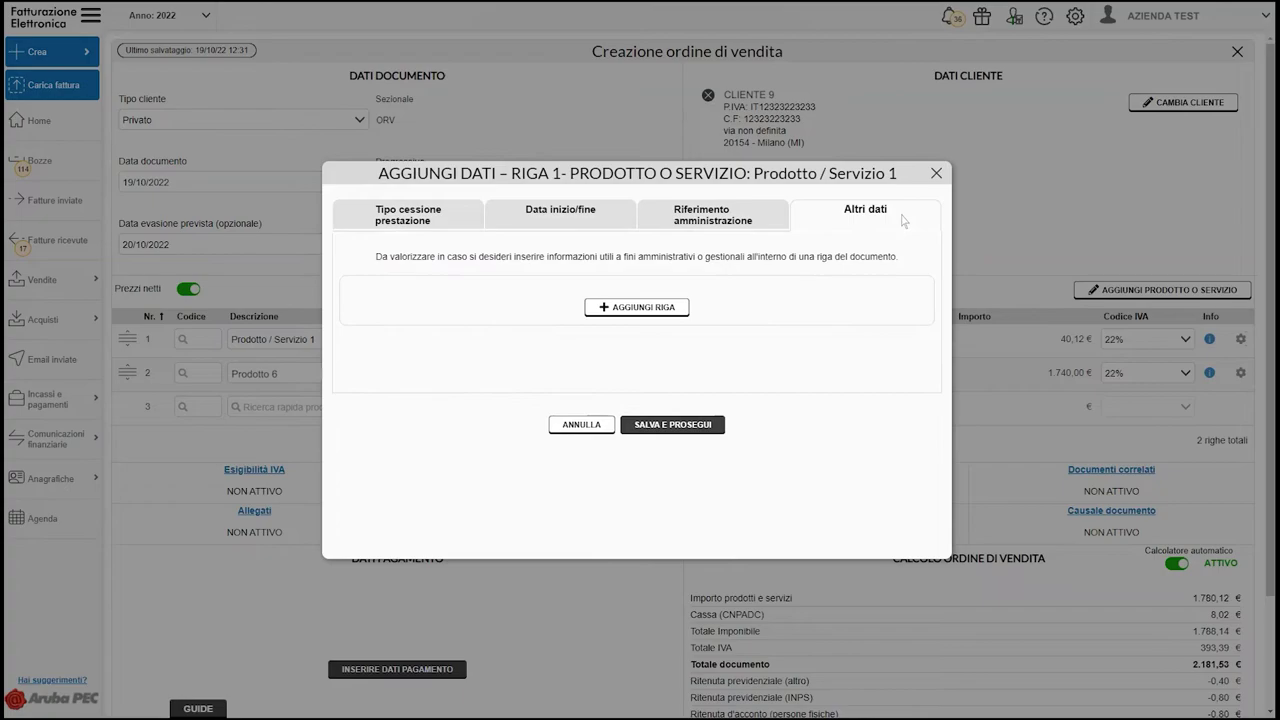
left_click(582, 425)
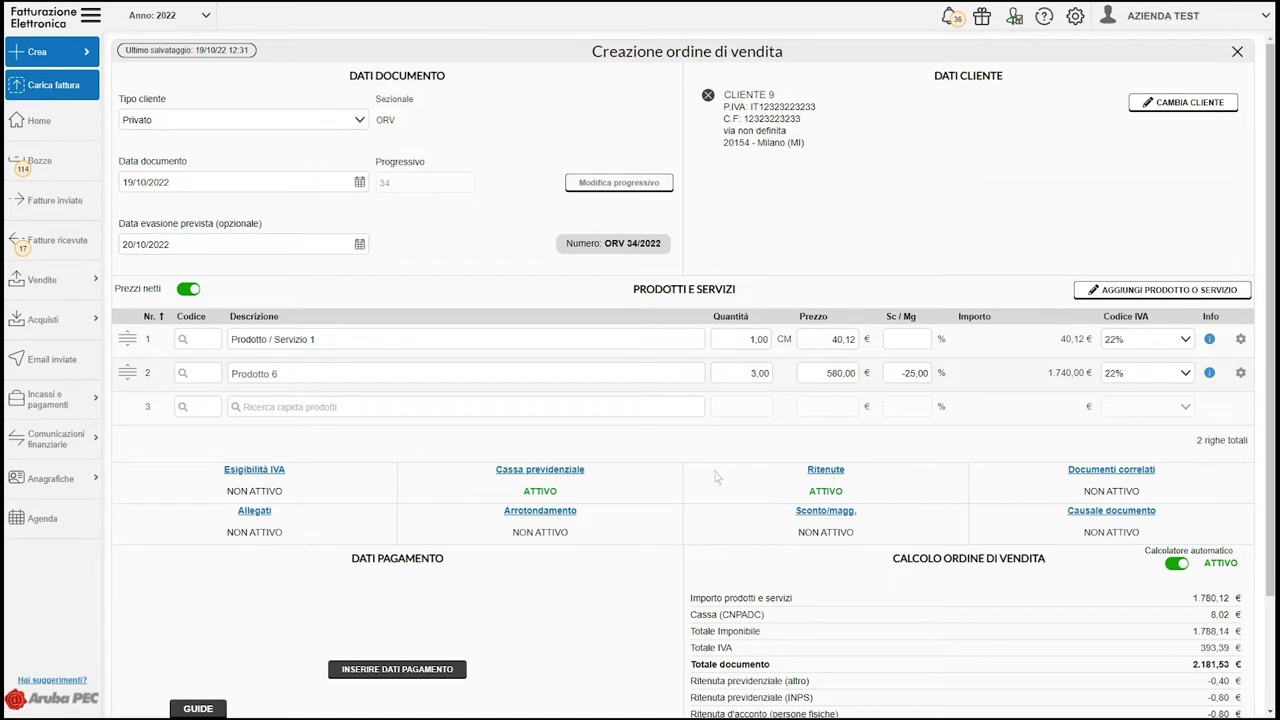
Apply Contributo previdenziale 1 to all order lines, switch its taxable base to manual setting, and save the Cassa previdenziale settings
left_click(546, 473)
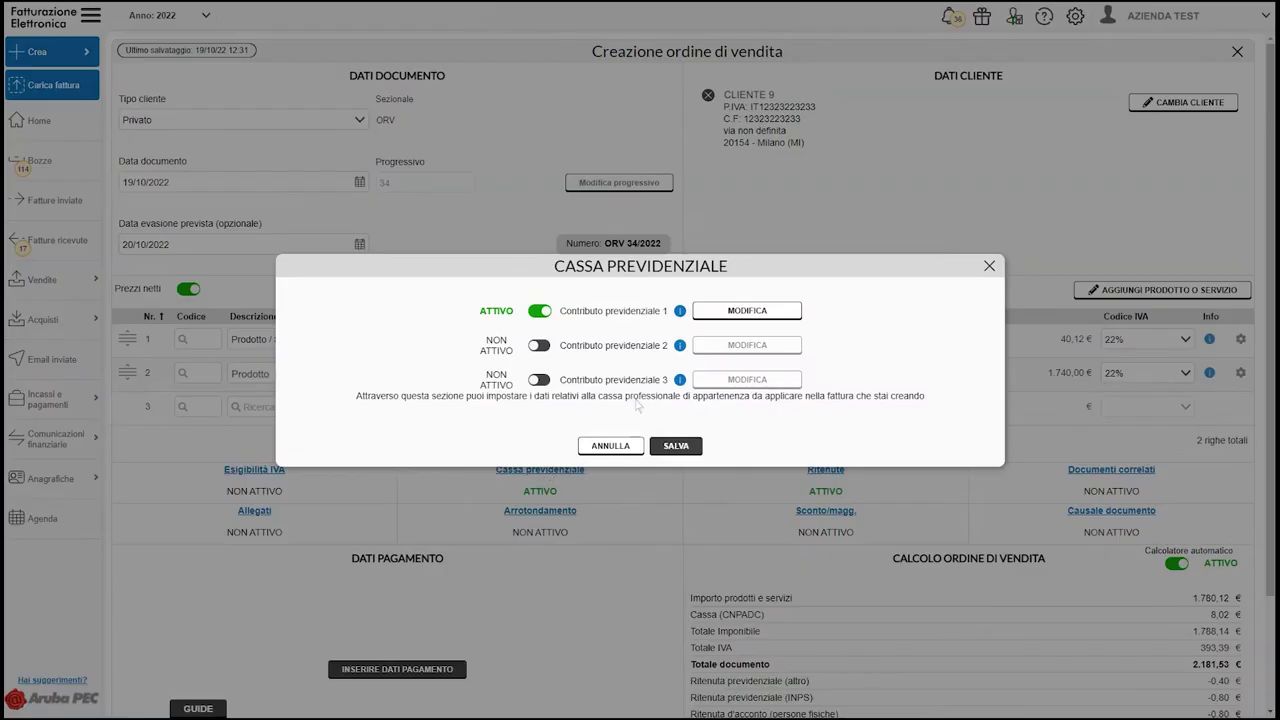
left_click(746, 312)
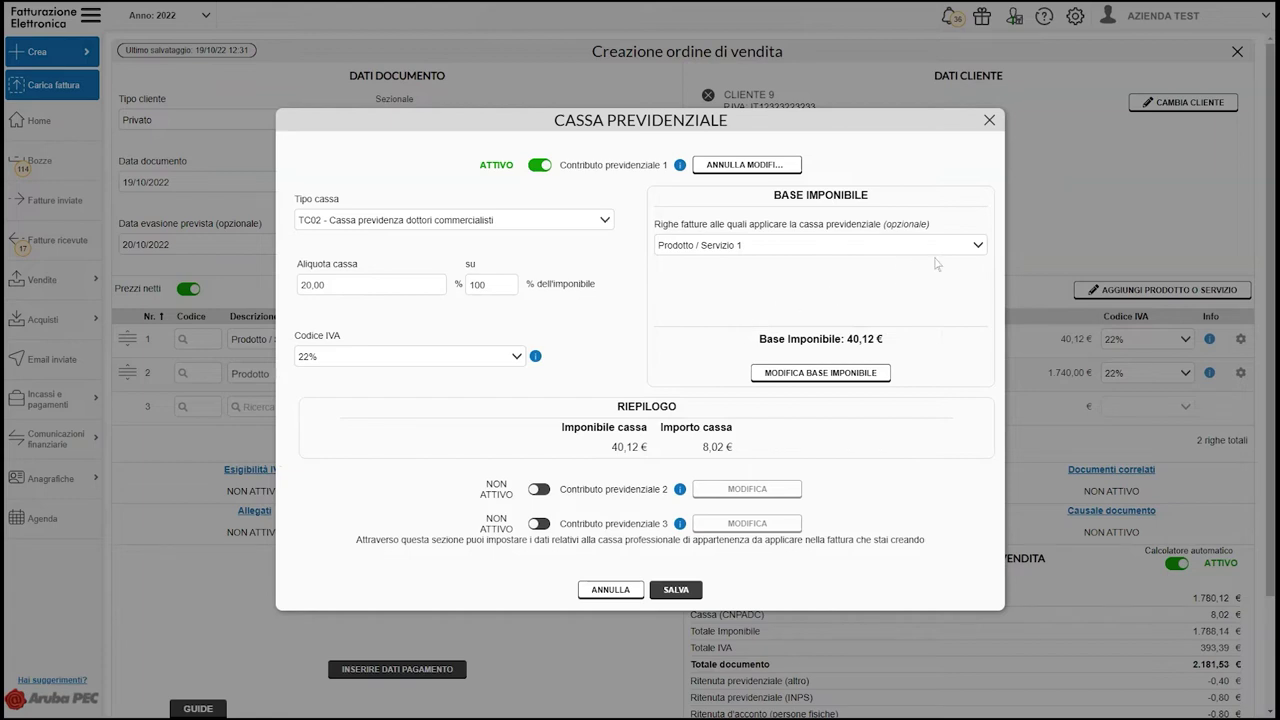
left_click(978, 246)
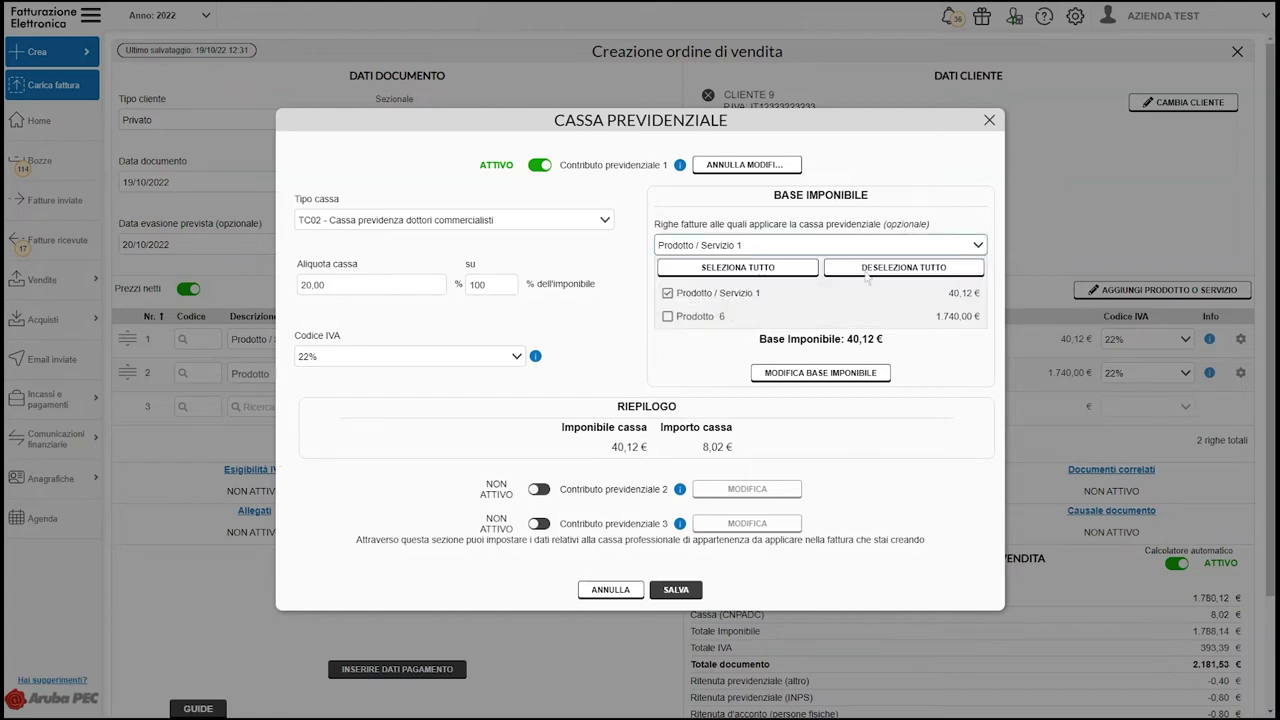
left_click(668, 316)
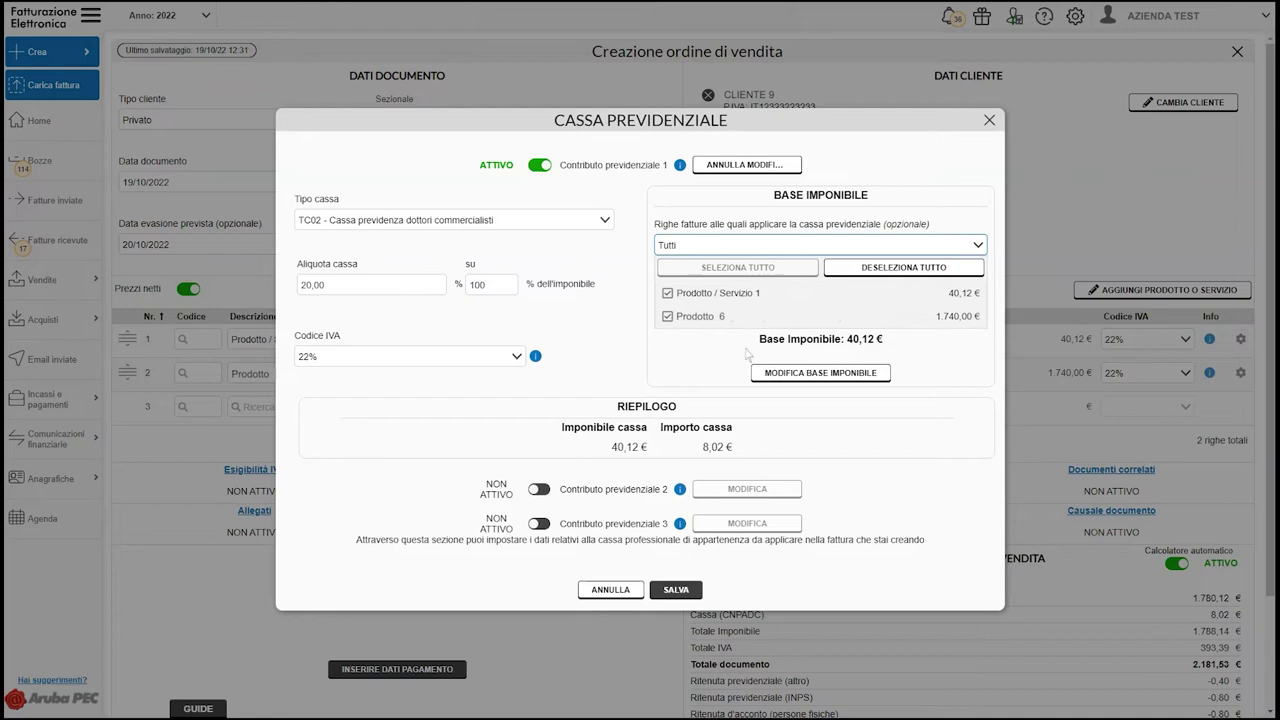
left_click(821, 376)
left_click(742, 412)
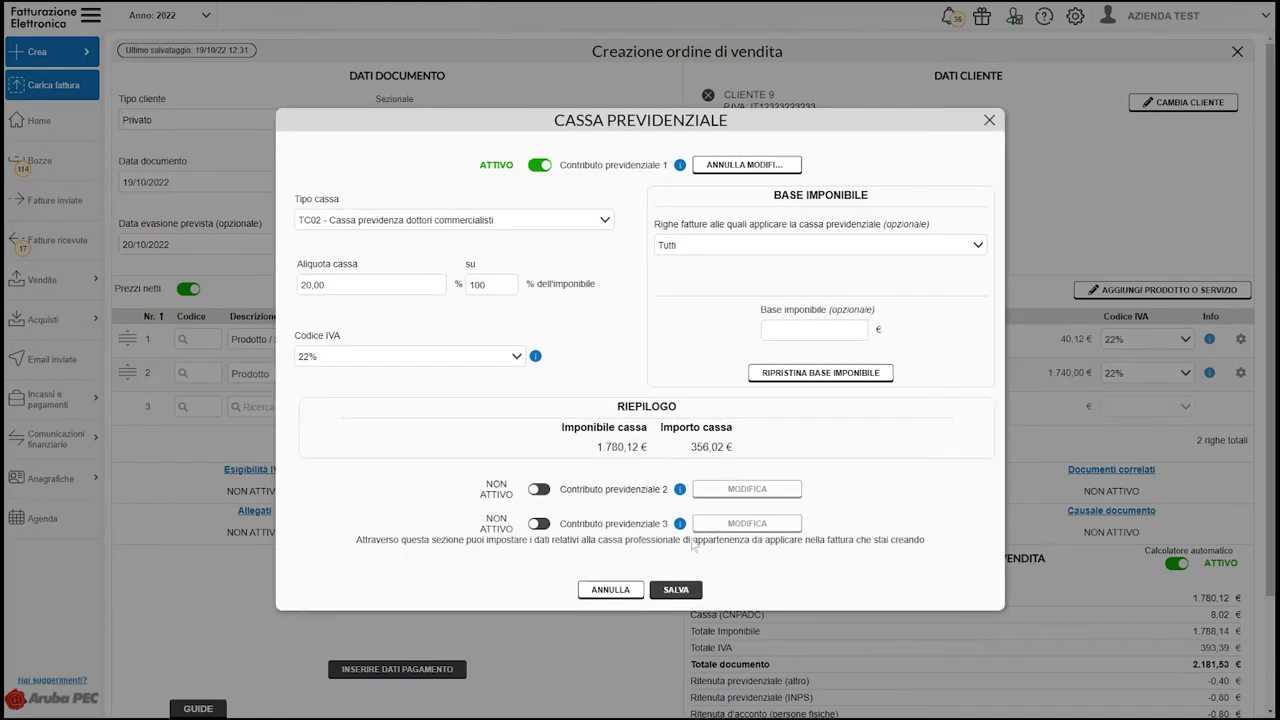
left_click(676, 590)
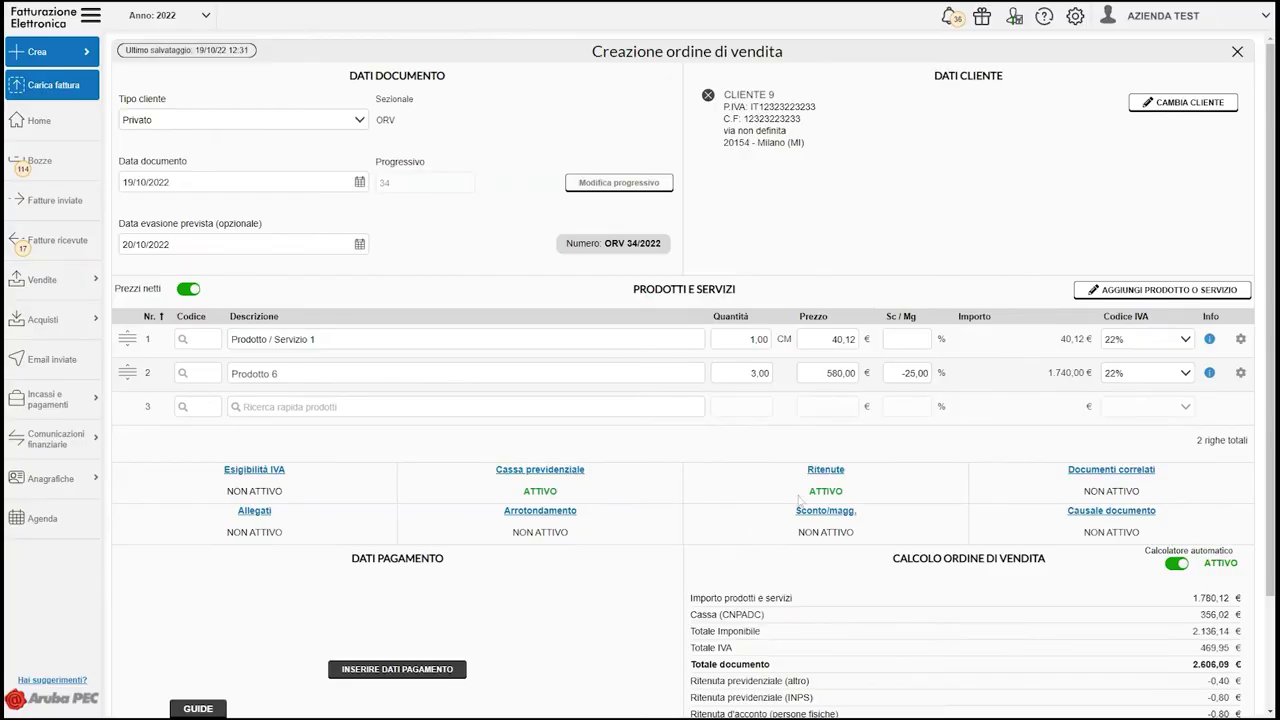
Apply Ritenuta previdenziale (altro) to all order lines with a manually set taxable base of 1.780,12 €, and save the withholding settings
left_click(826, 471)
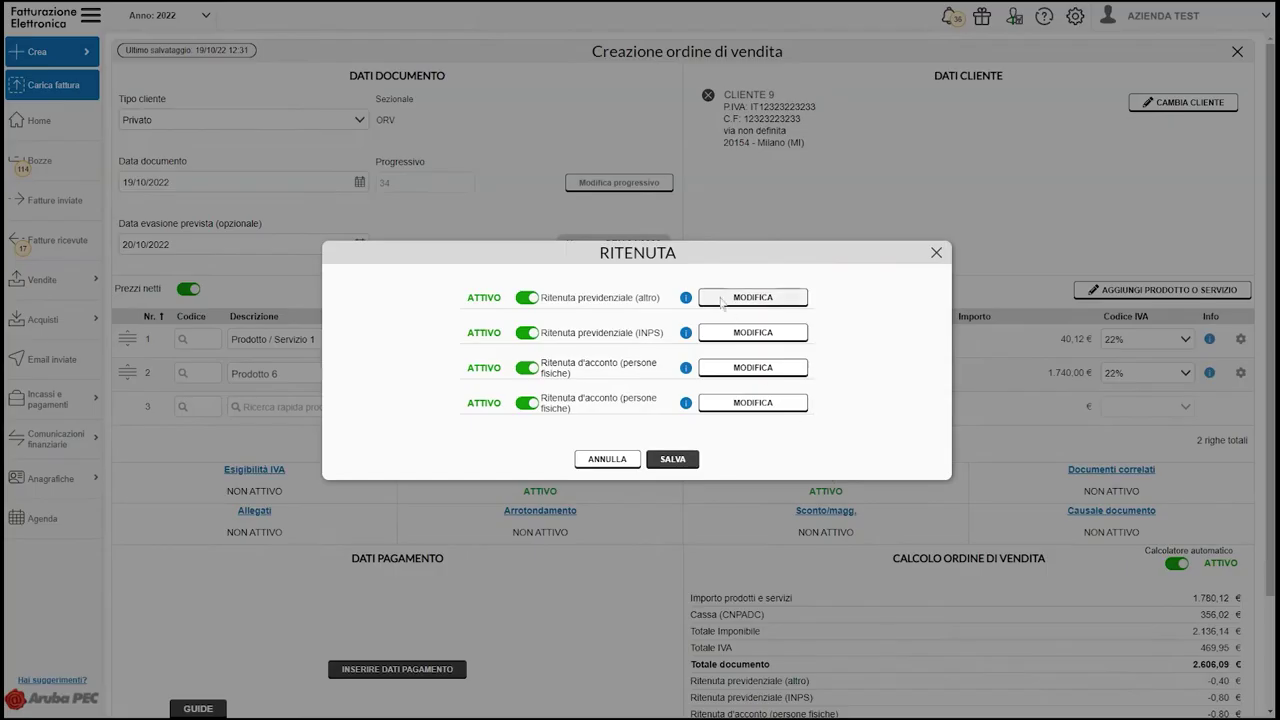
left_click(722, 298)
left_click(908, 262)
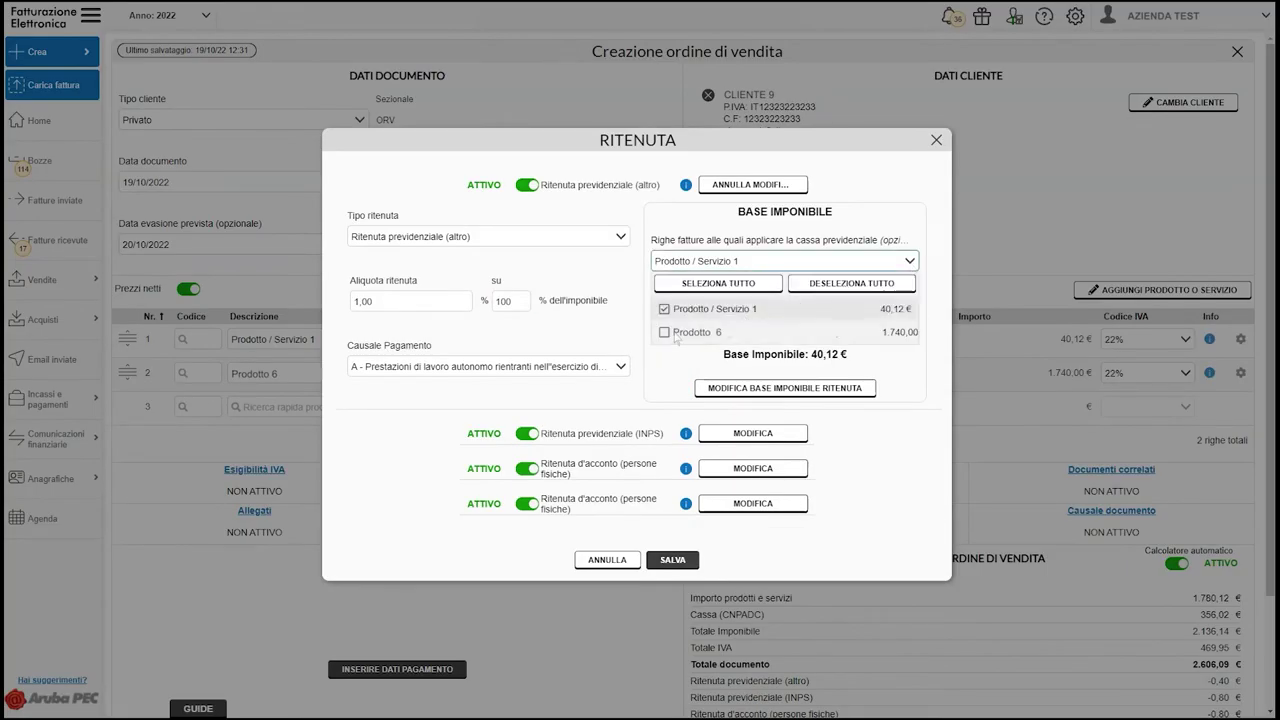
left_click(785, 388)
left_click(742, 411)
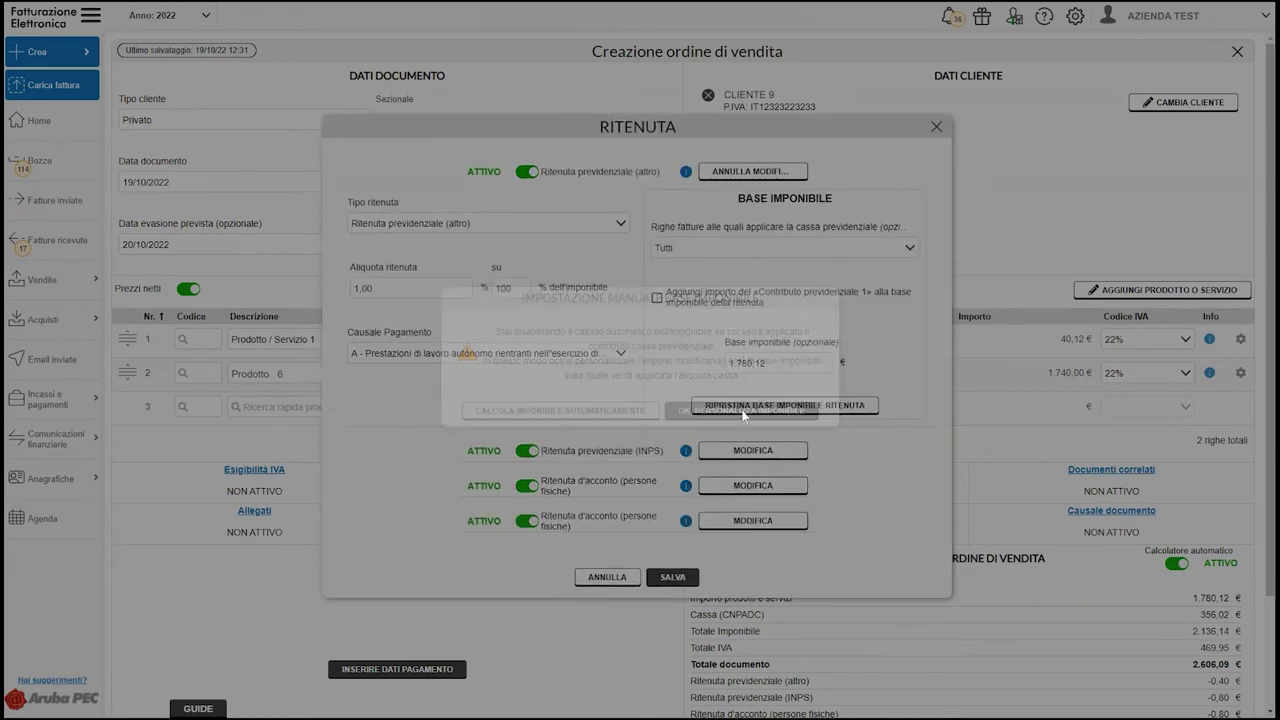
left_click(673, 577)
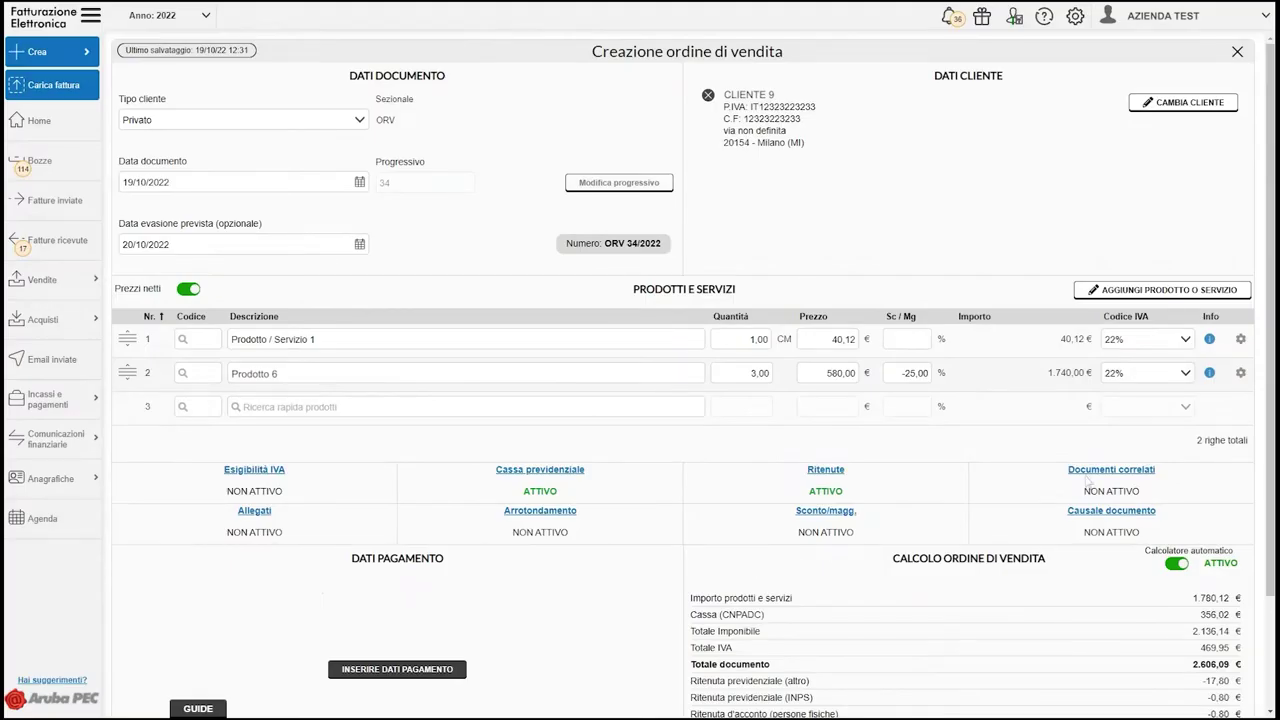
Inspect the options for related documents and attachments, cancelling each without adding anything
left_click(1108, 470)
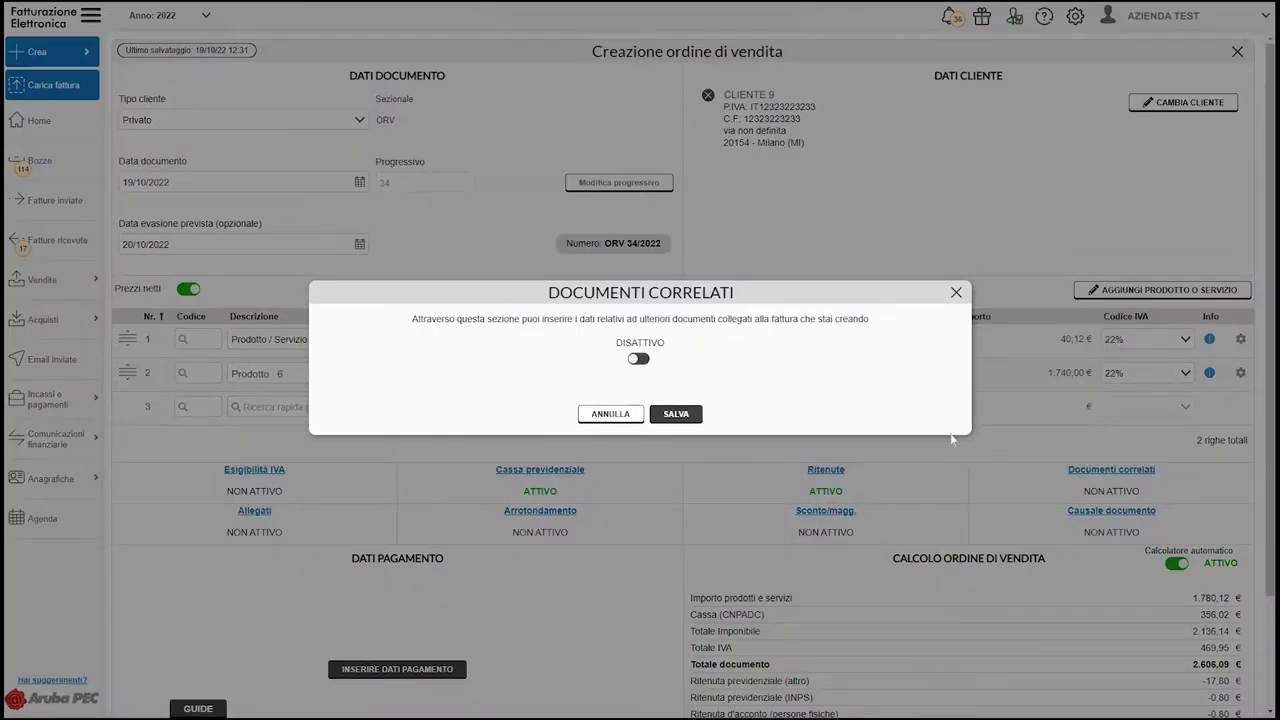
left_click(638, 358)
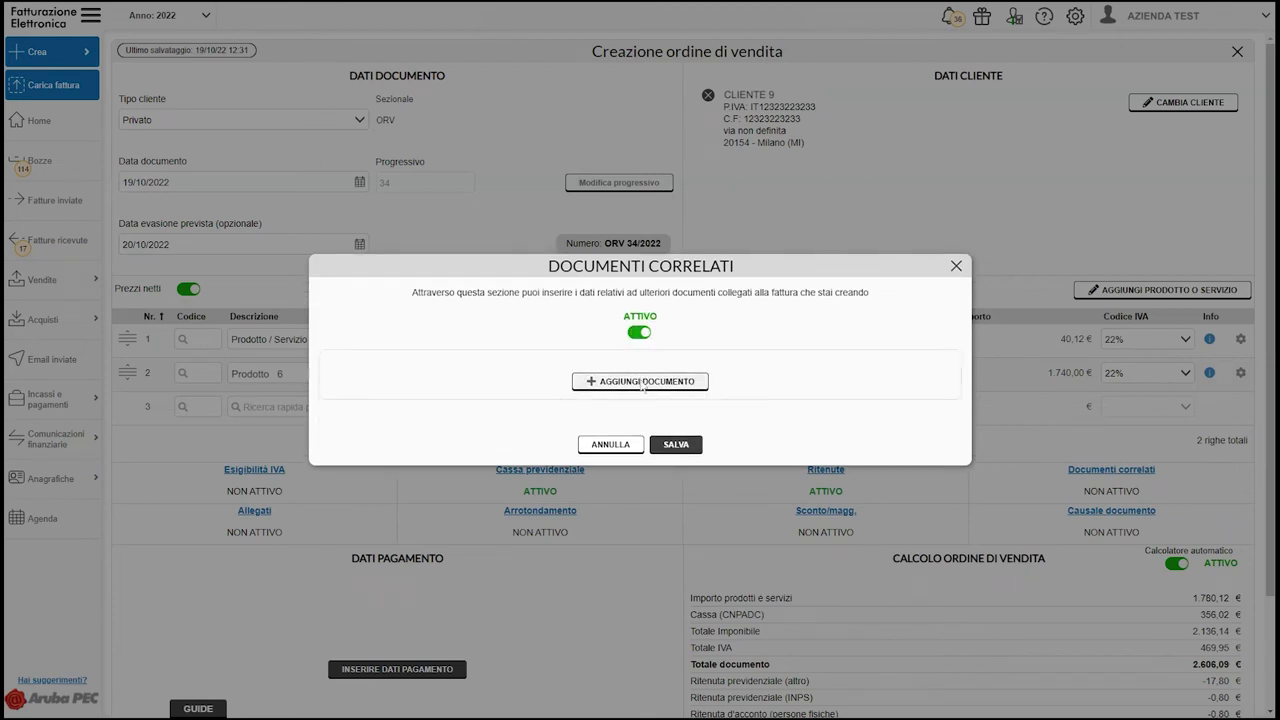
left_click(610, 445)
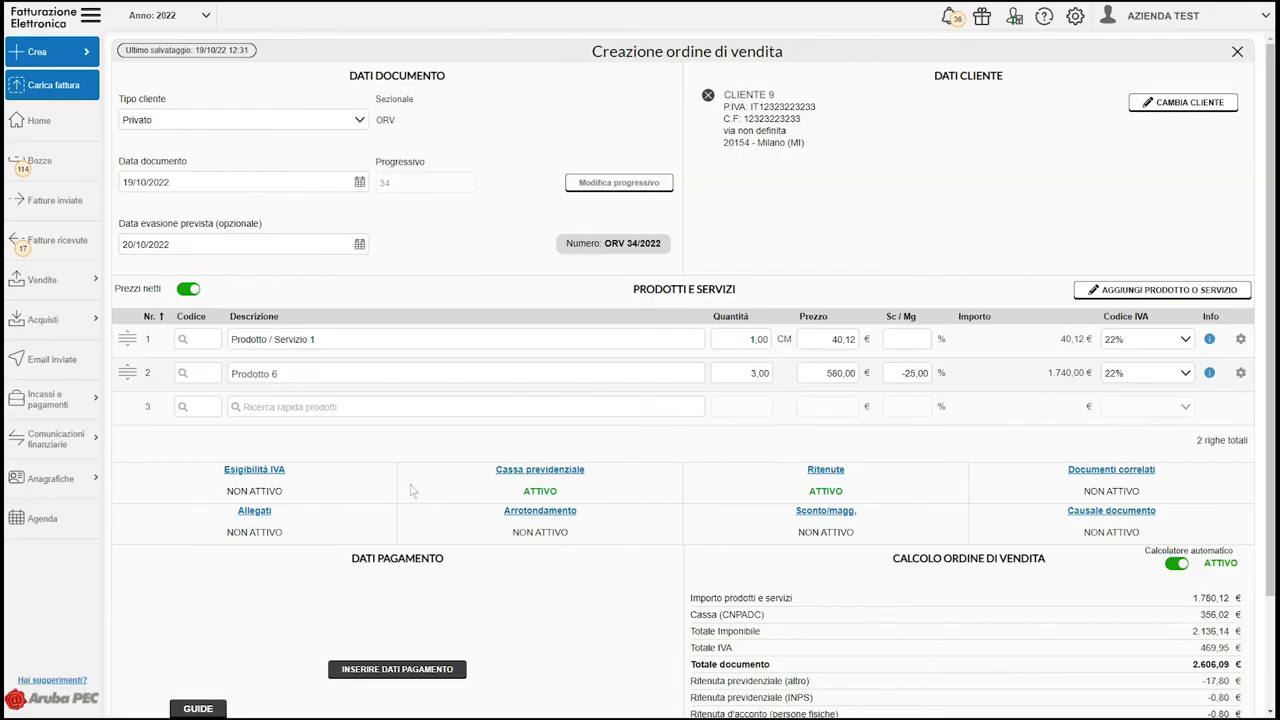
left_click(256, 513)
left_click(634, 357)
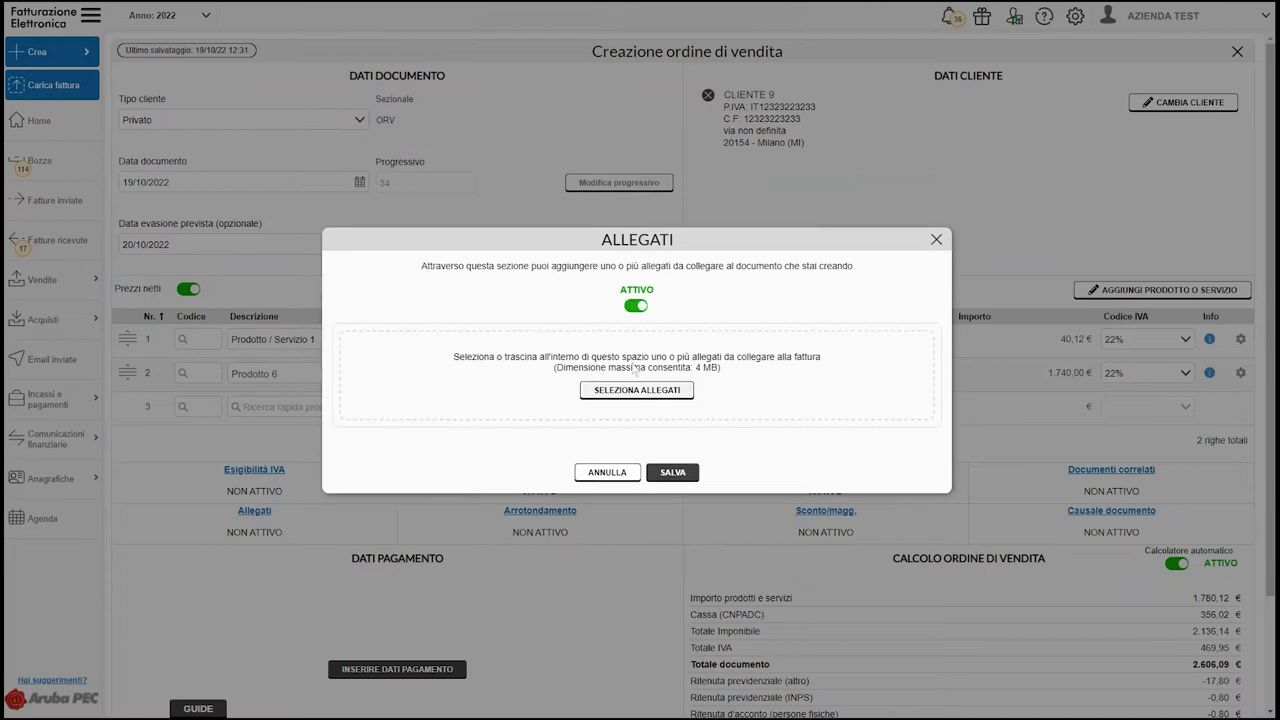
left_click(613, 476)
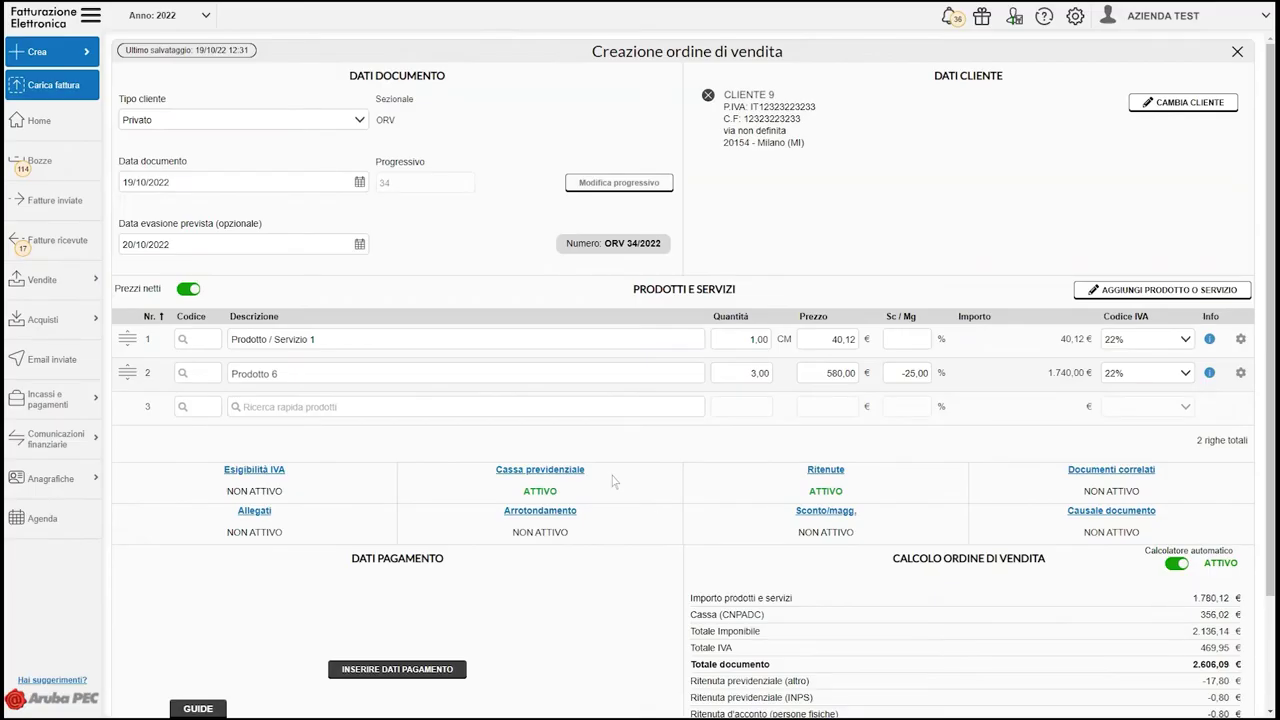
Inspect the rounding and the document-level discount or surcharge options, cancelling each without applying anything
left_click(543, 513)
left_click(636, 357)
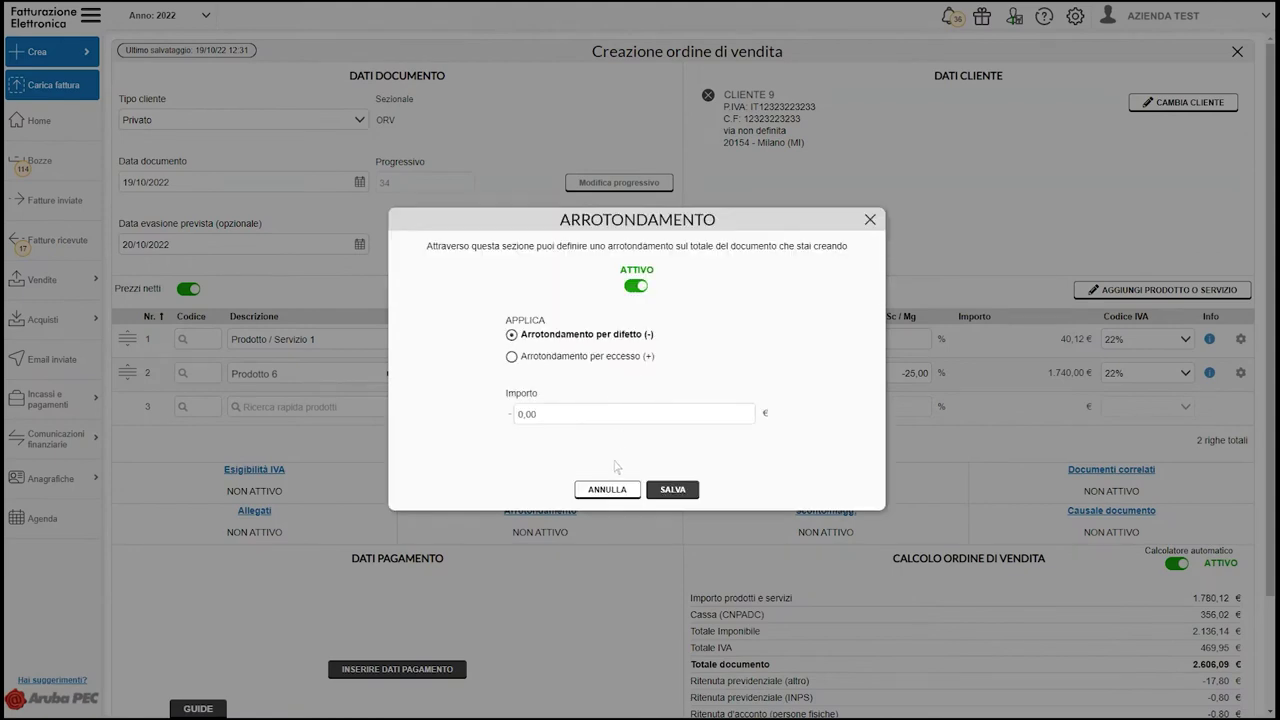
left_click(608, 490)
left_click(828, 513)
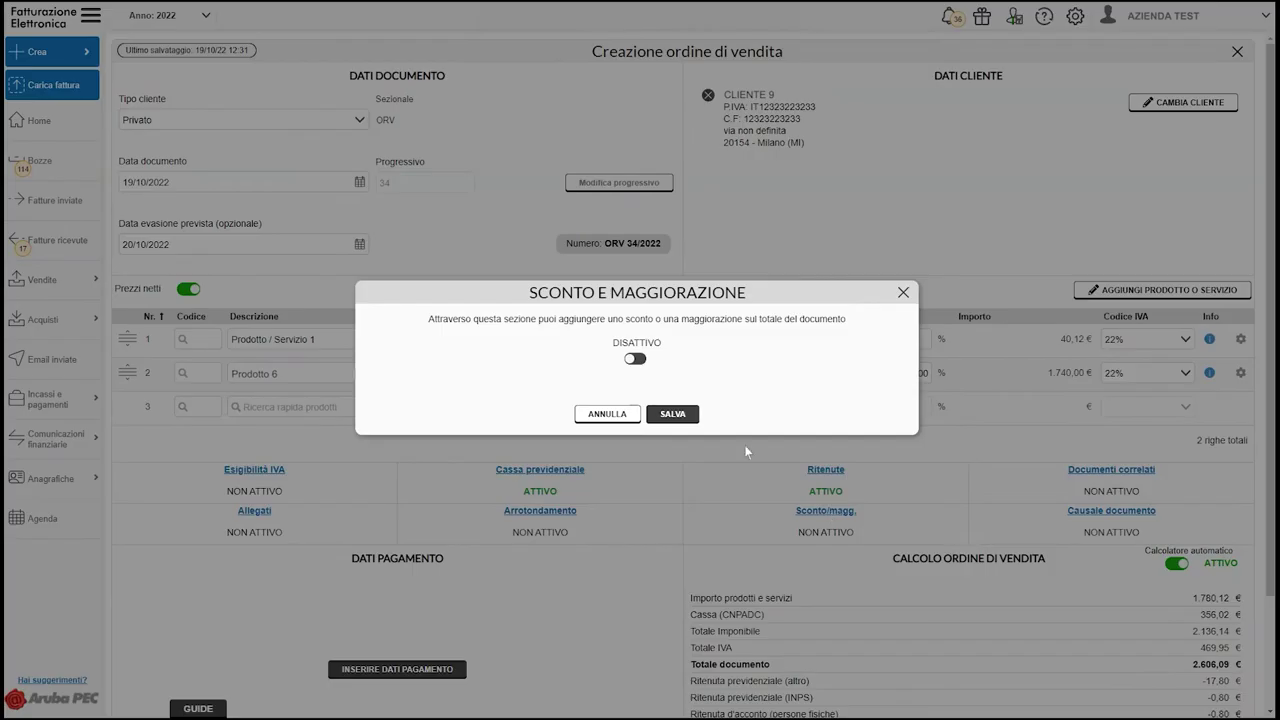
left_click(635, 358)
left_click(610, 446)
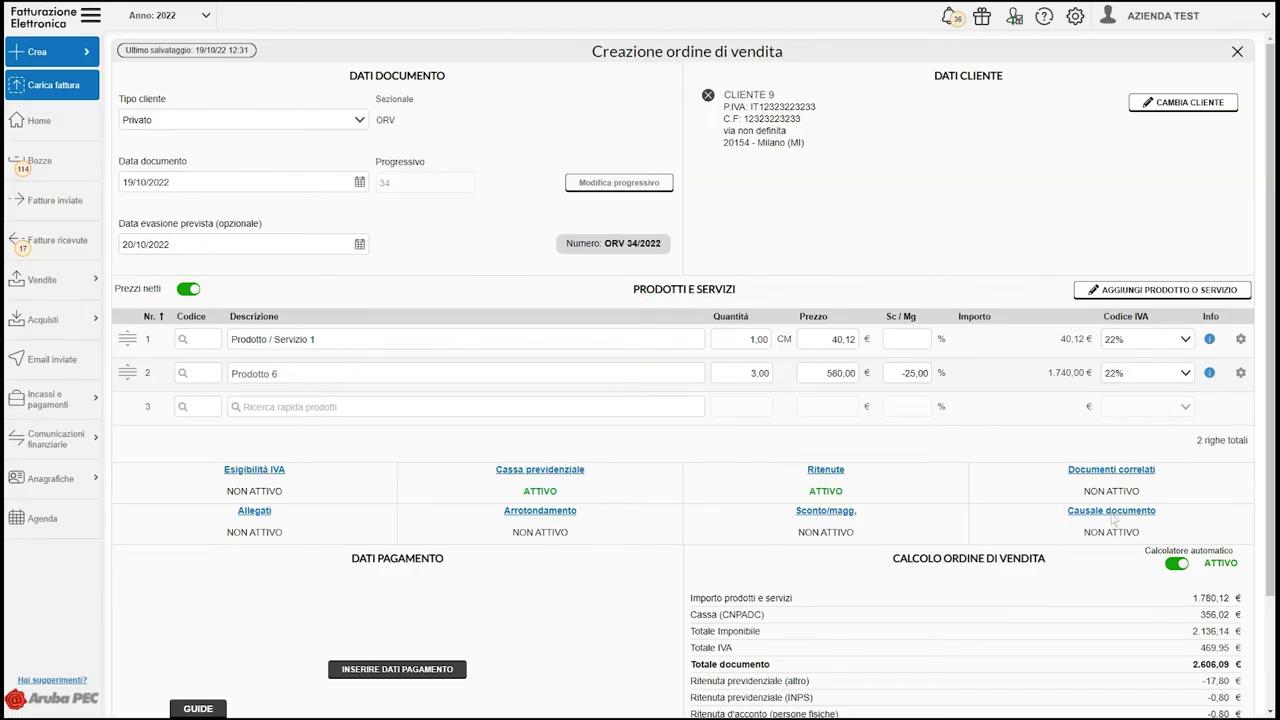
Activate the document reason, add "Causale ordine di vendita" as the causale, and save it
left_click(1112, 512)
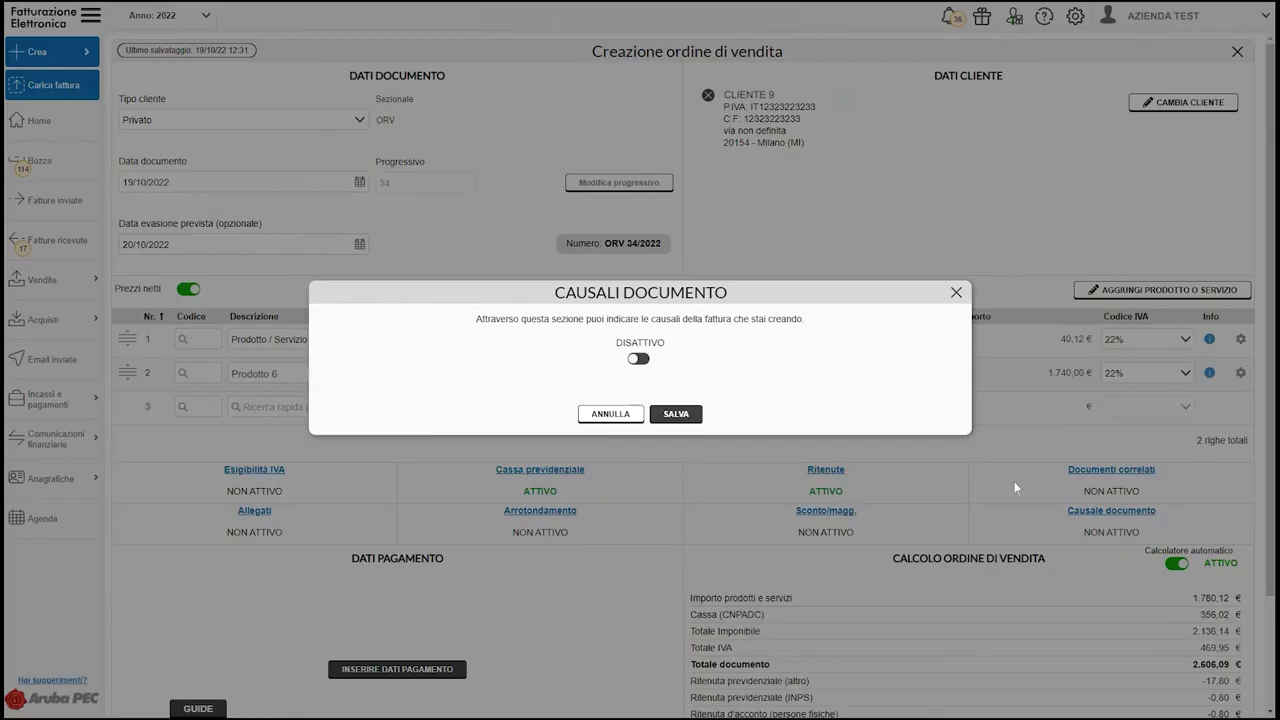
left_click(641, 358)
left_click(636, 381)
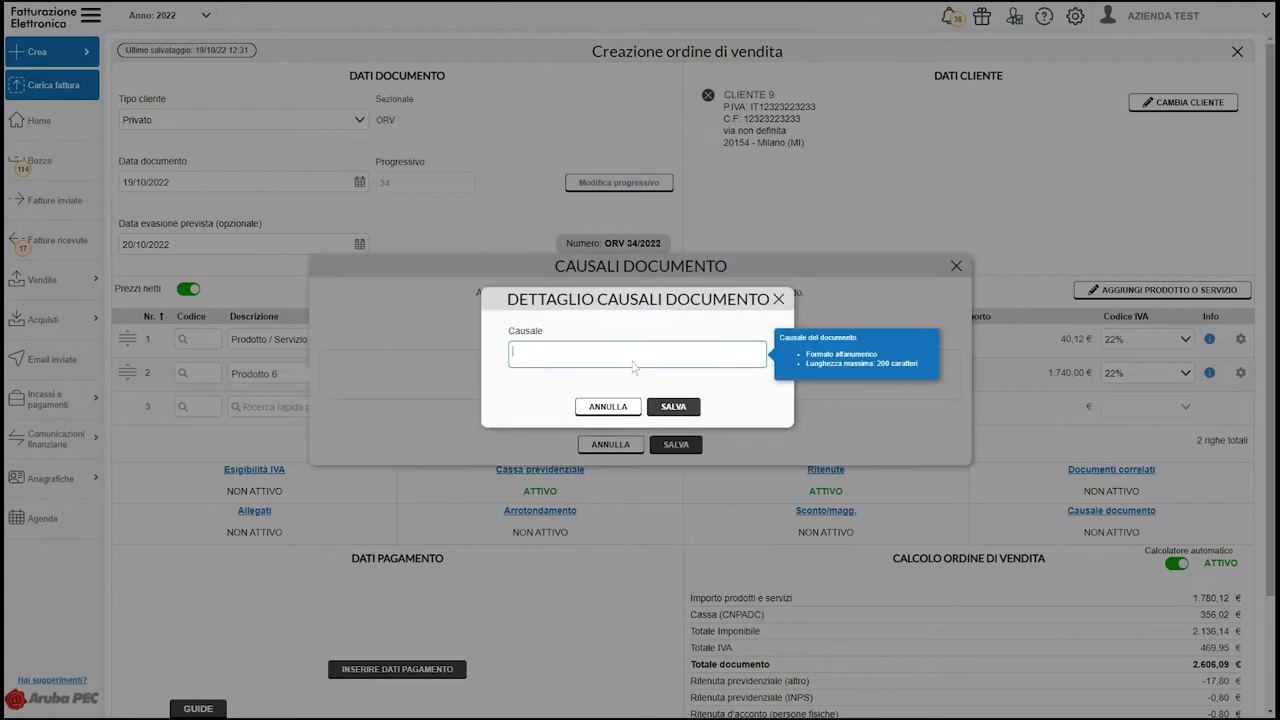
type("Causale ordine di vendita")
left_click(673, 406)
left_click(676, 497)
Start entering the payment data and choose Bonifico 30 60 90 GG FM DF as the payment method
scroll(492, 528, "down", 2)
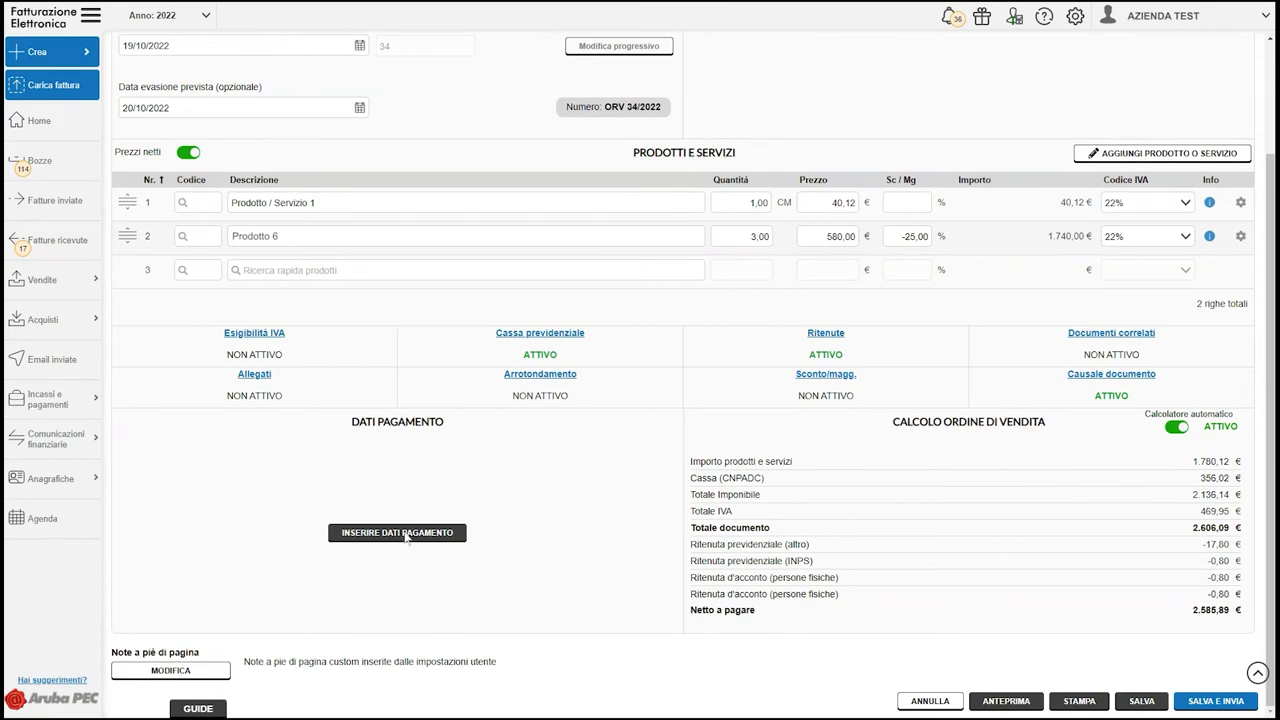
left_click(405, 533)
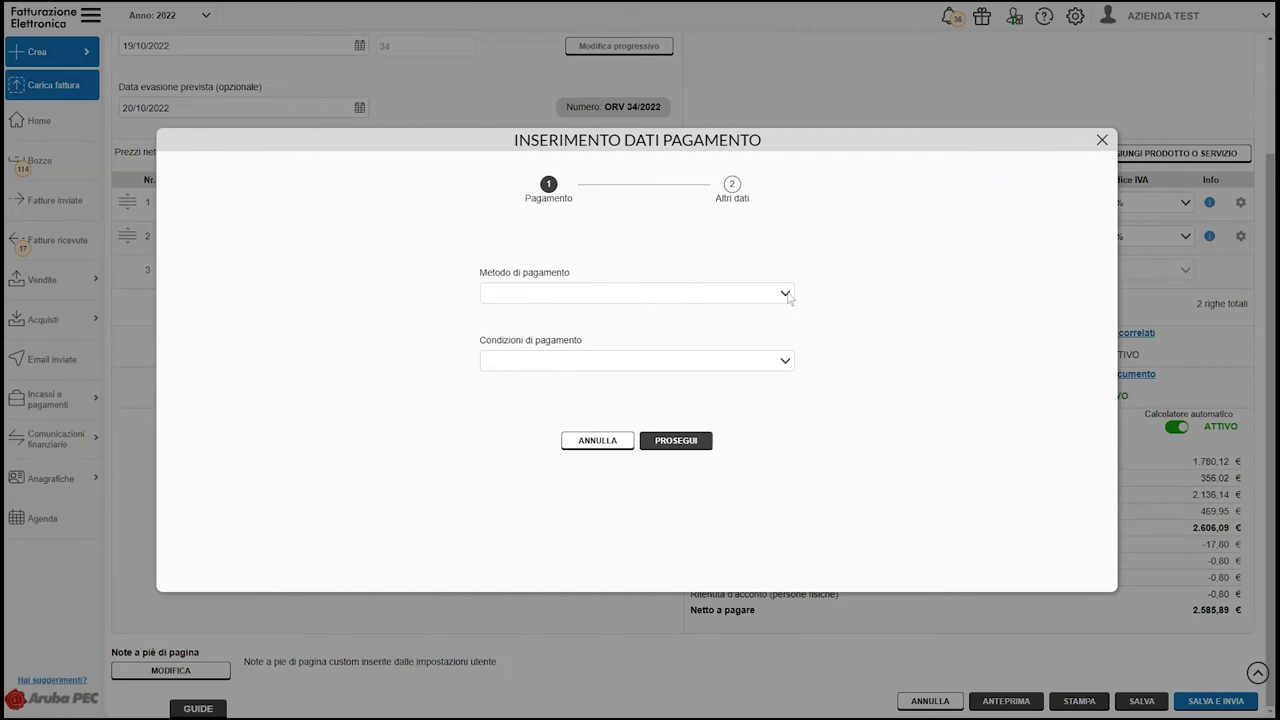
left_click(786, 294)
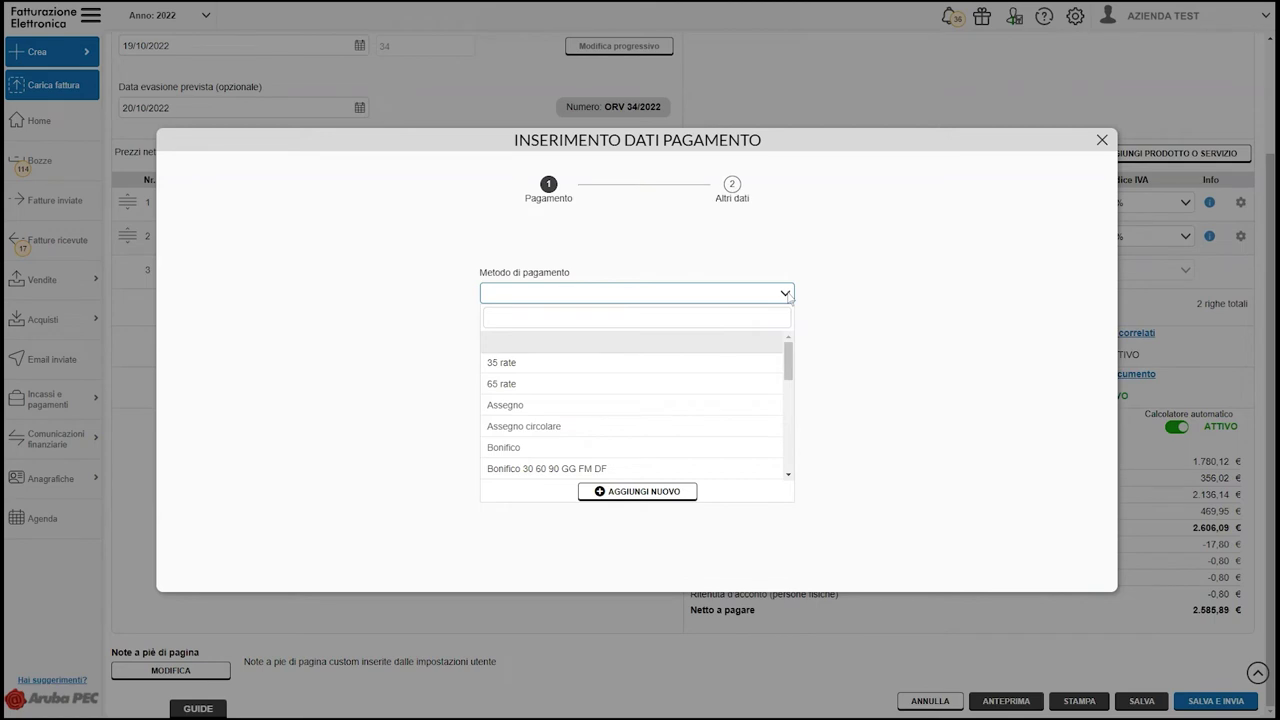
left_click(628, 470)
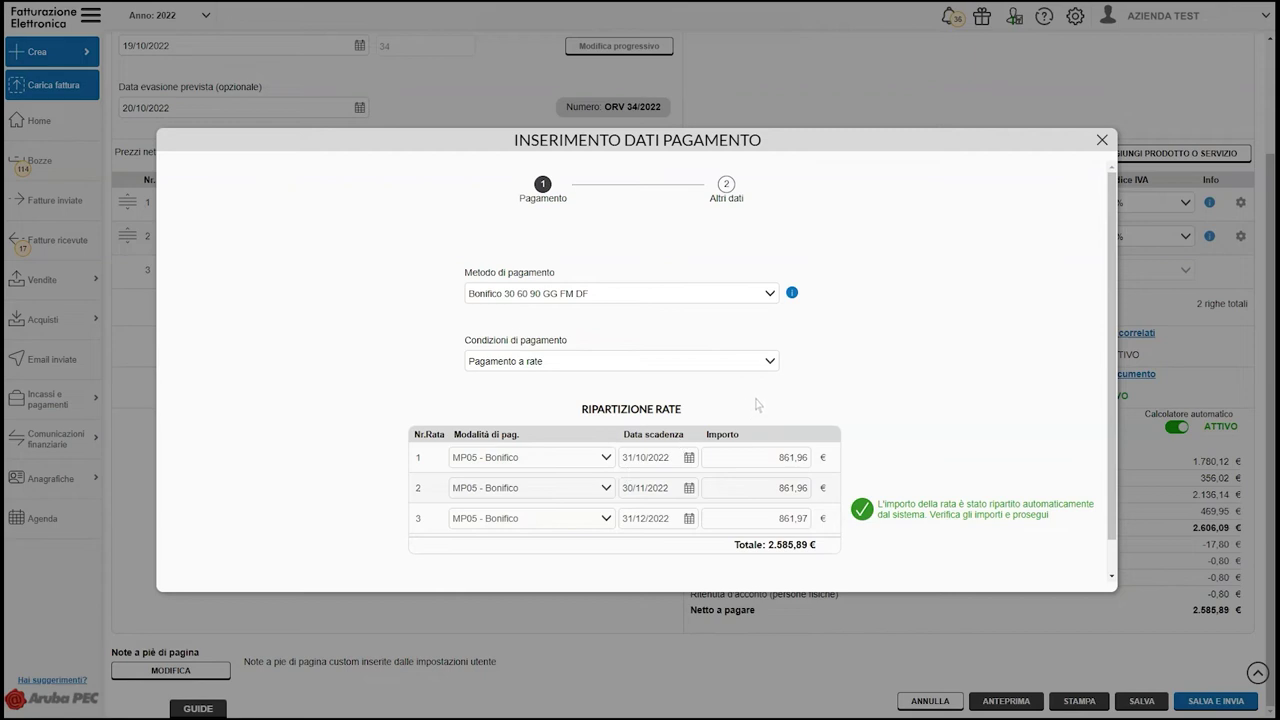
Check the first instalment's amount and the payment modes offered in the instalment breakdown
scroll(758, 404, "down", 1)
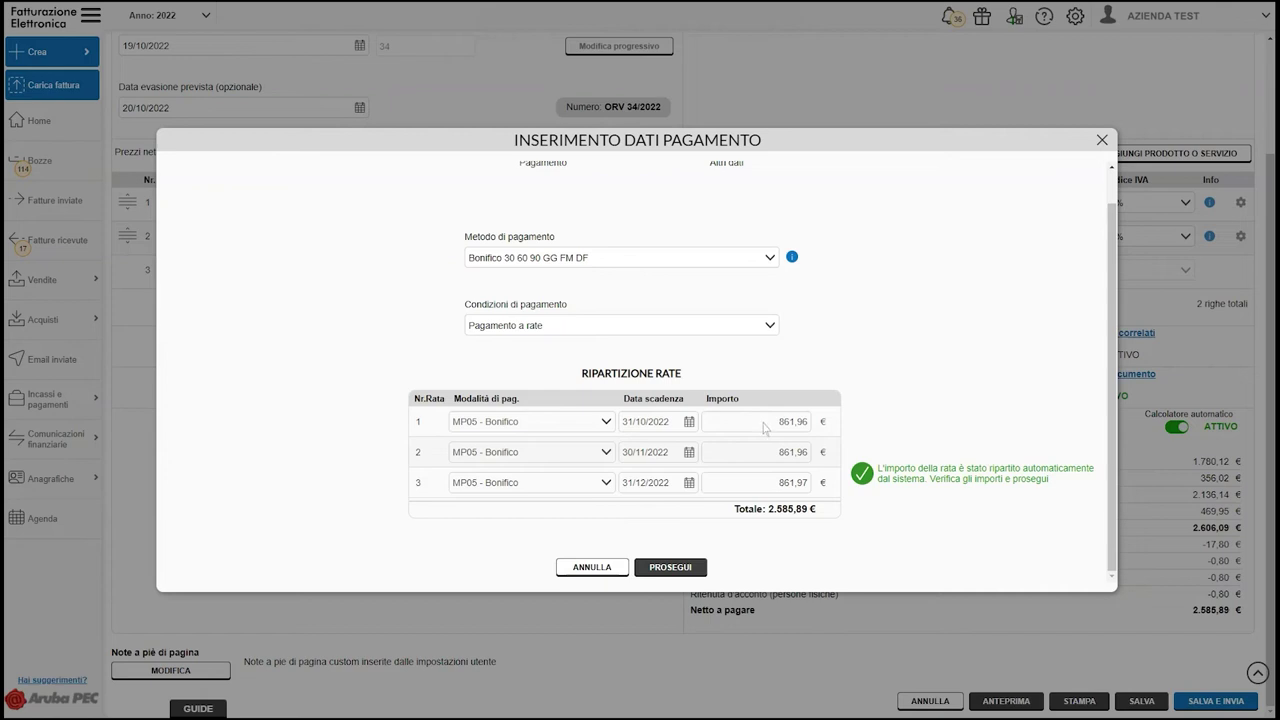
left_click(763, 428)
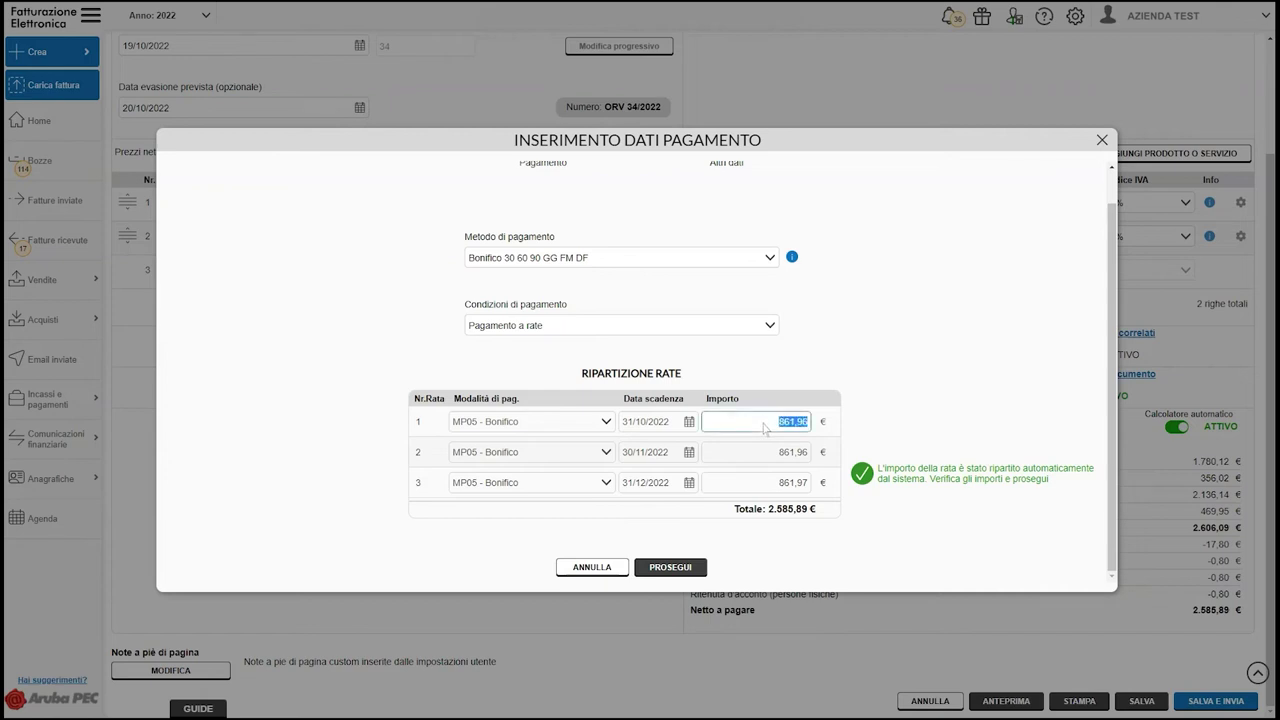
left_click(606, 423)
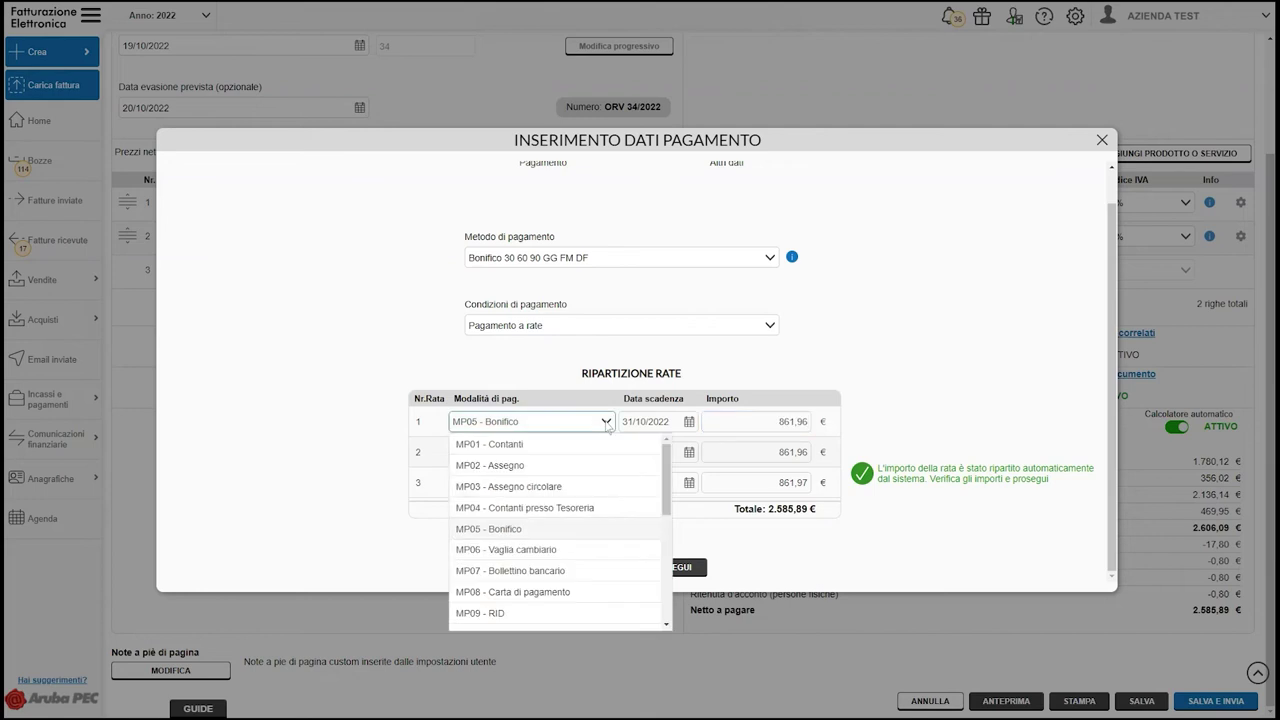
left_click(673, 426)
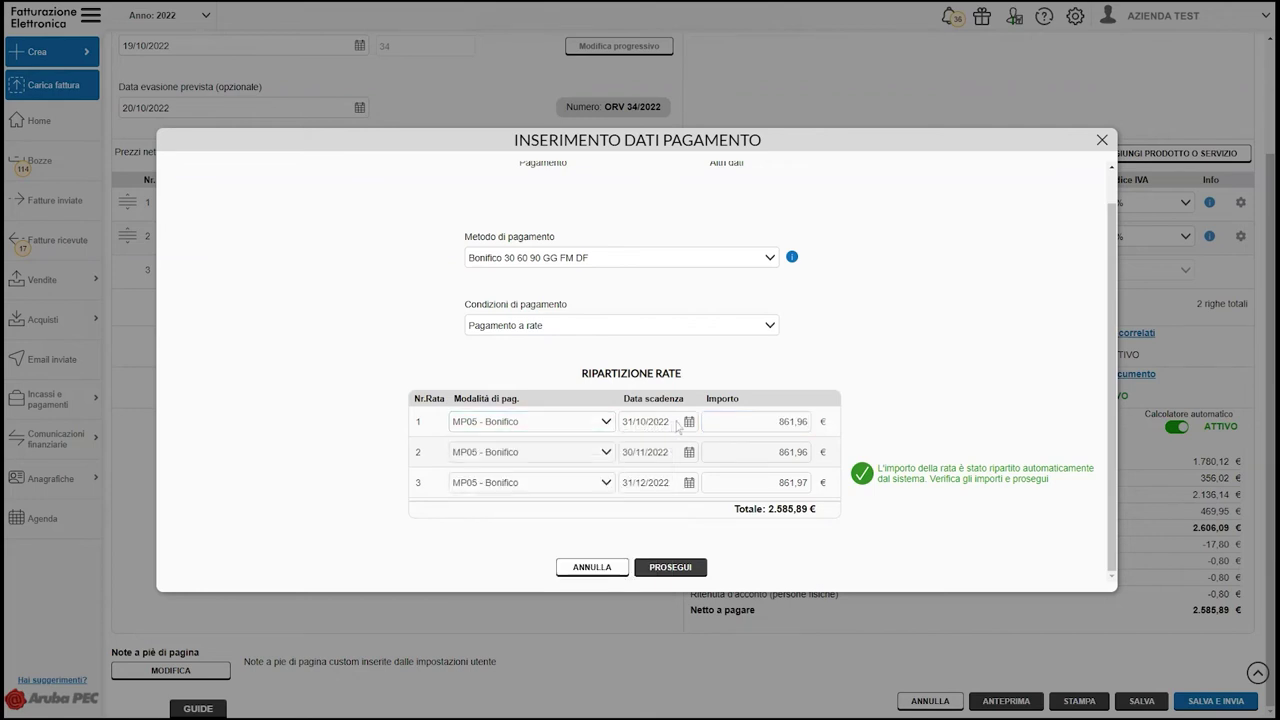
Confirm the instalment breakdown, review the available banks keeping Banca 1, and save the payment data with the same details for all instalments
left_click(670, 569)
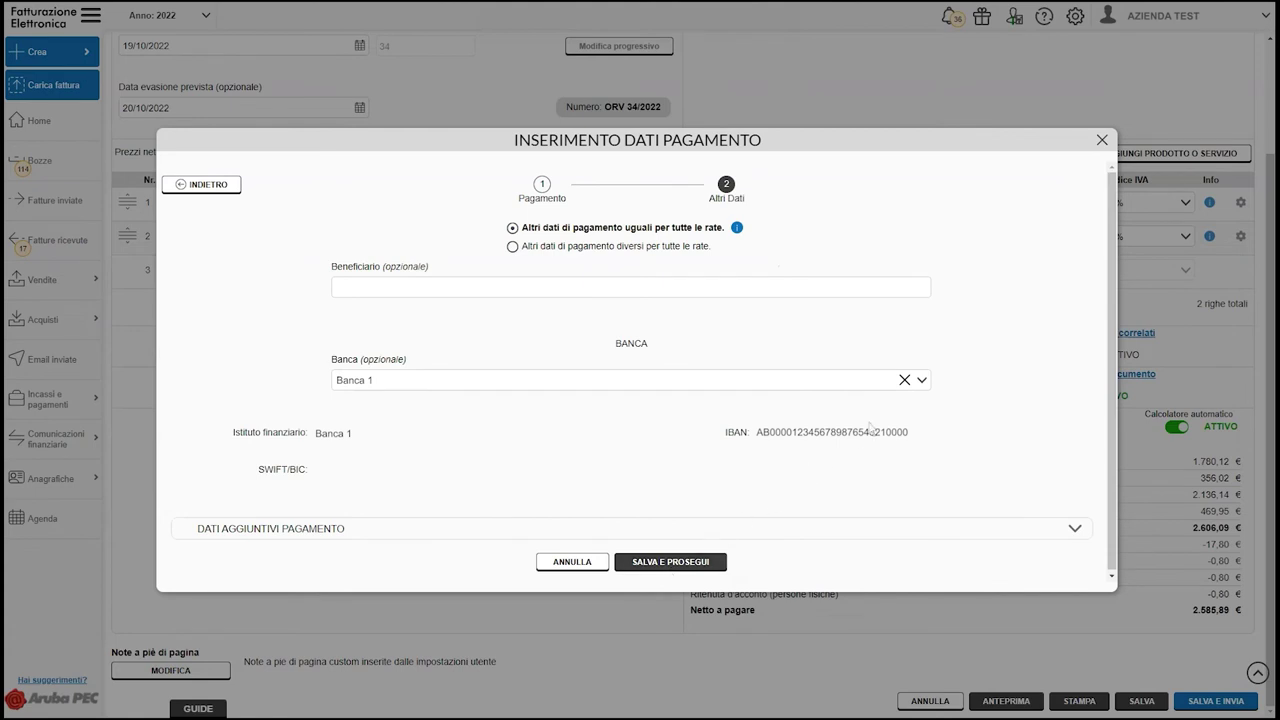
left_click(922, 383)
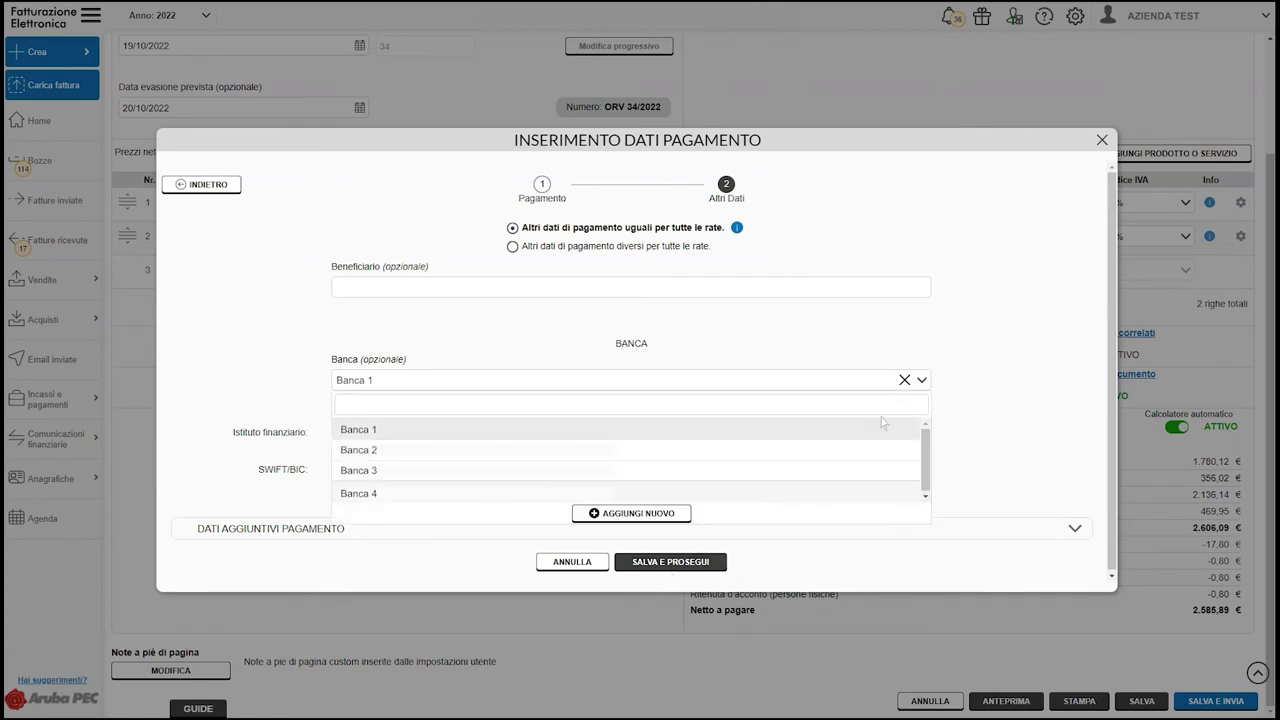
left_click(924, 386)
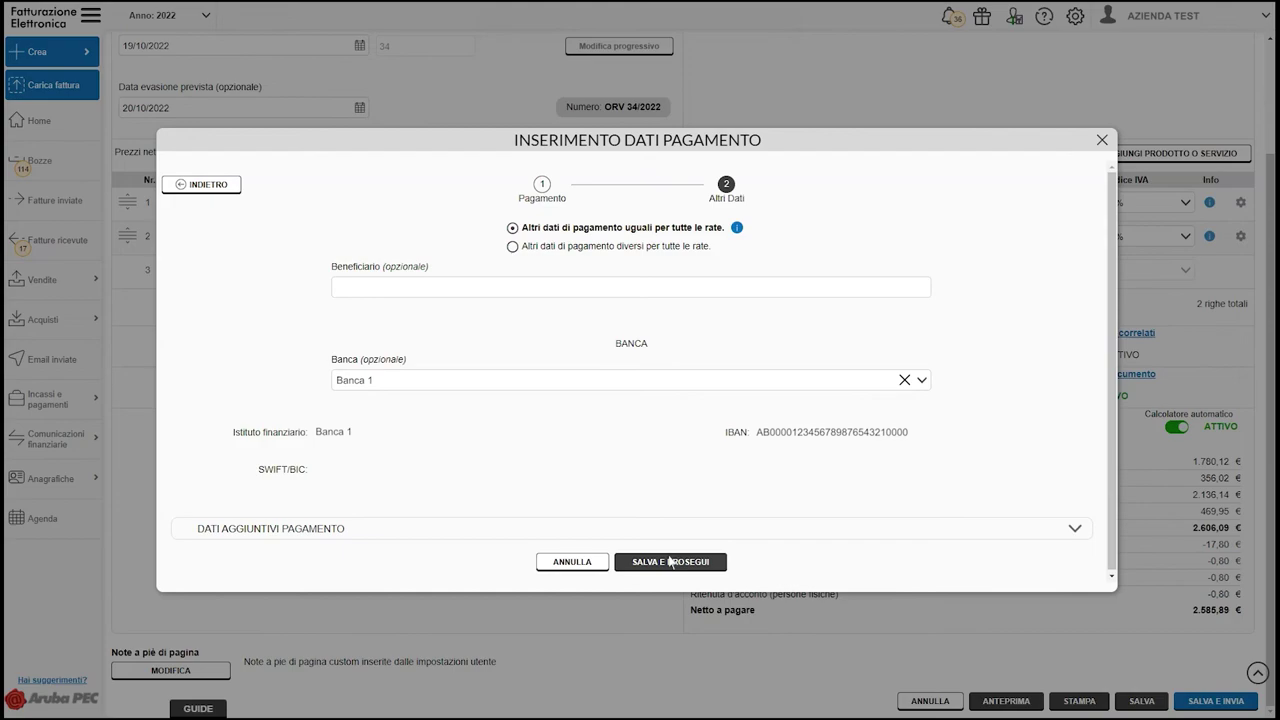
left_click(665, 562)
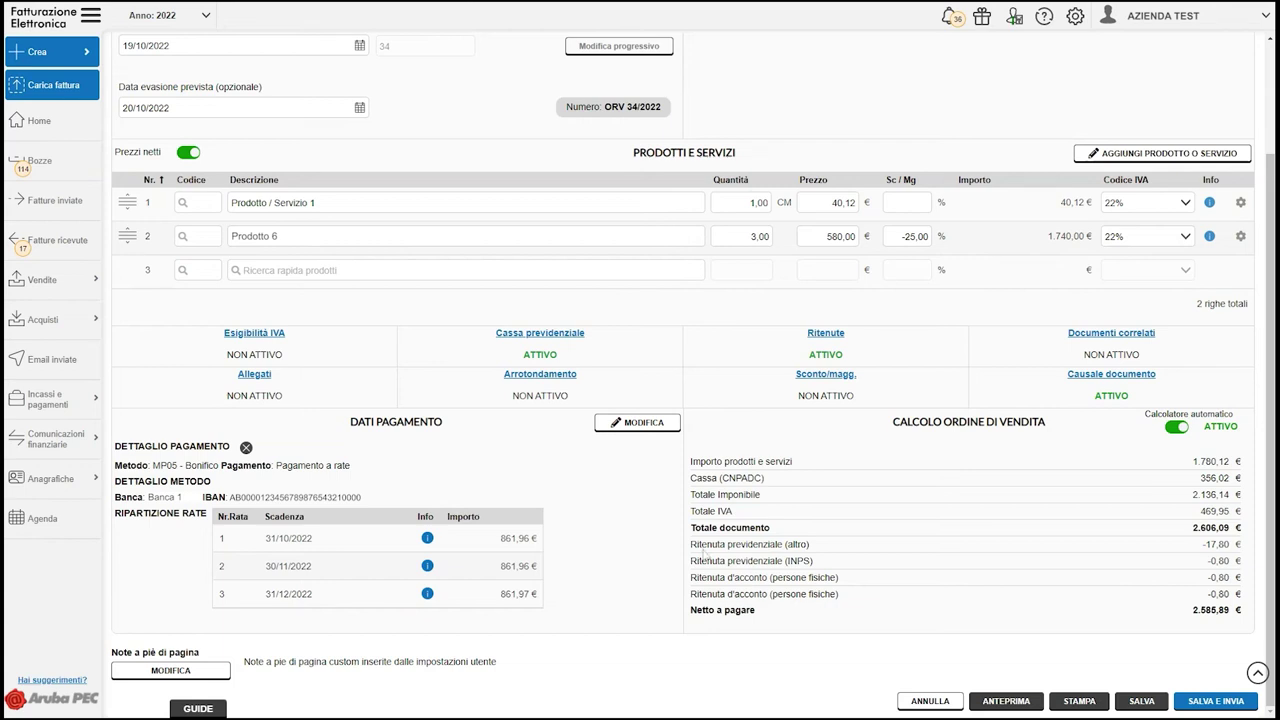
Try to disable the automatic calculator for the sales order totals, cancelling the change at the confirmation
left_click(1177, 428)
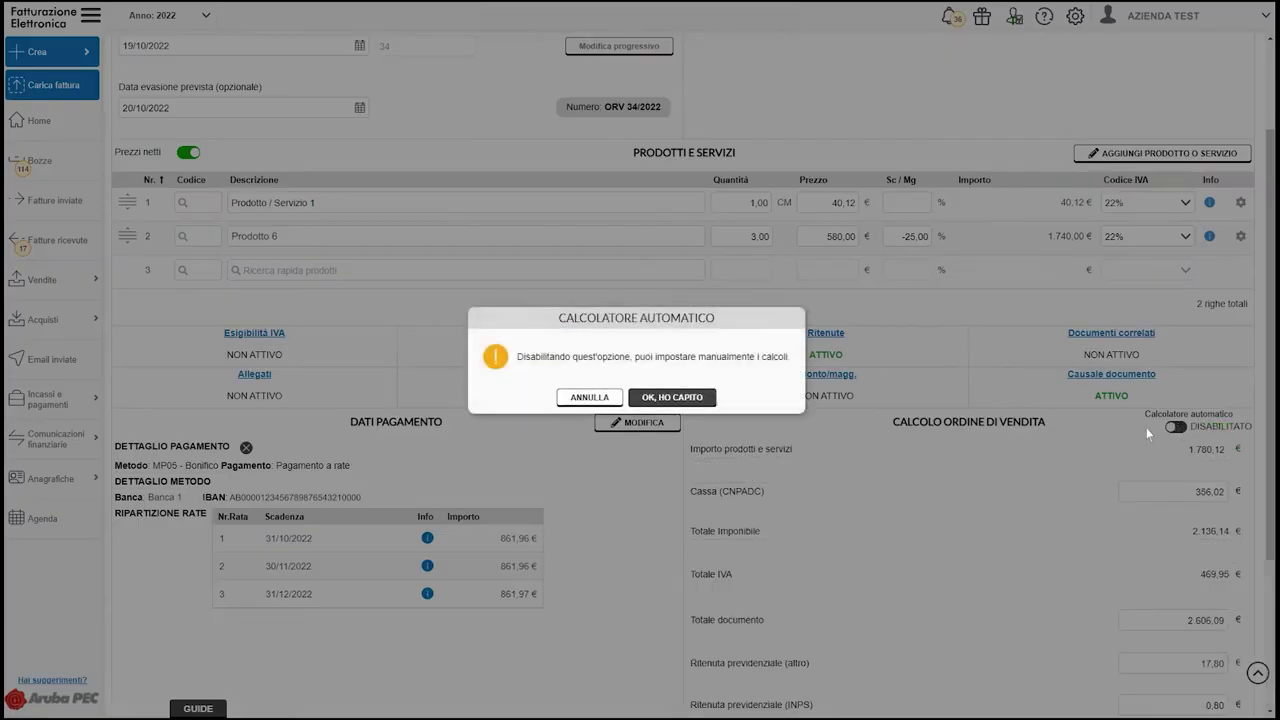
left_click(594, 401)
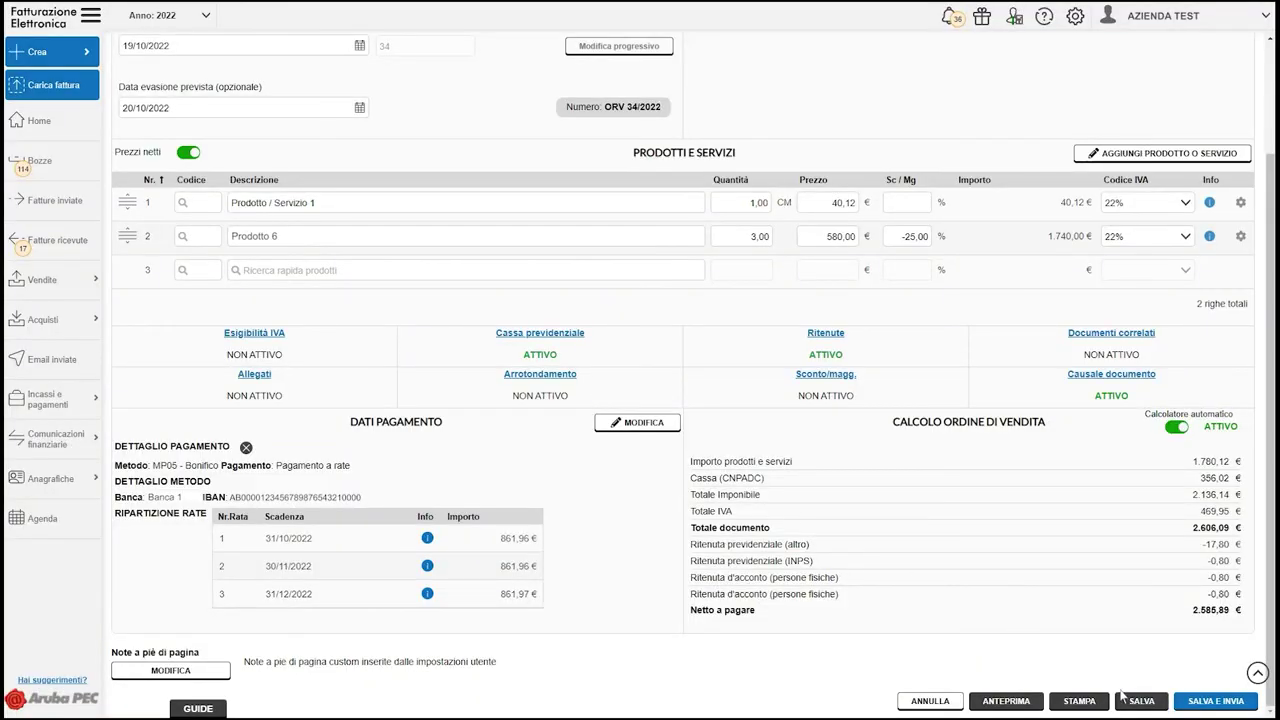
Save the sales order and send a copy by email to the customer's address, adding an extra recipient field
left_click(1143, 703)
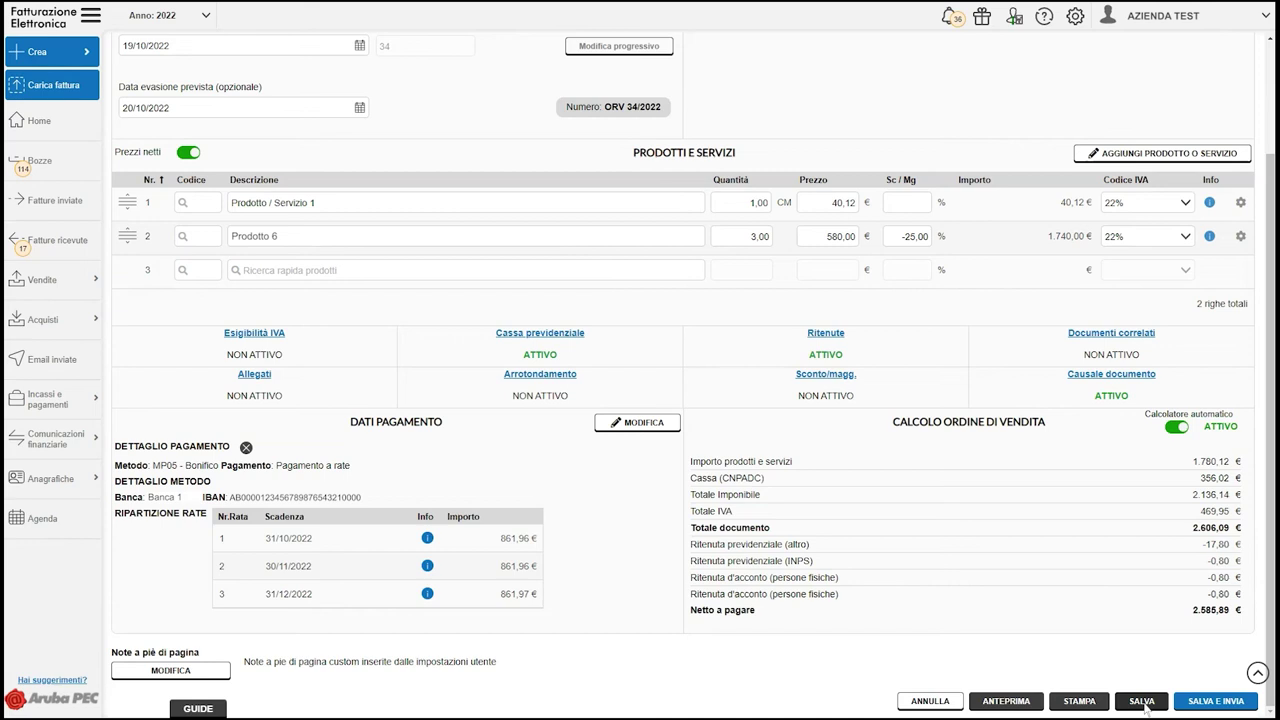
left_click(1216, 703)
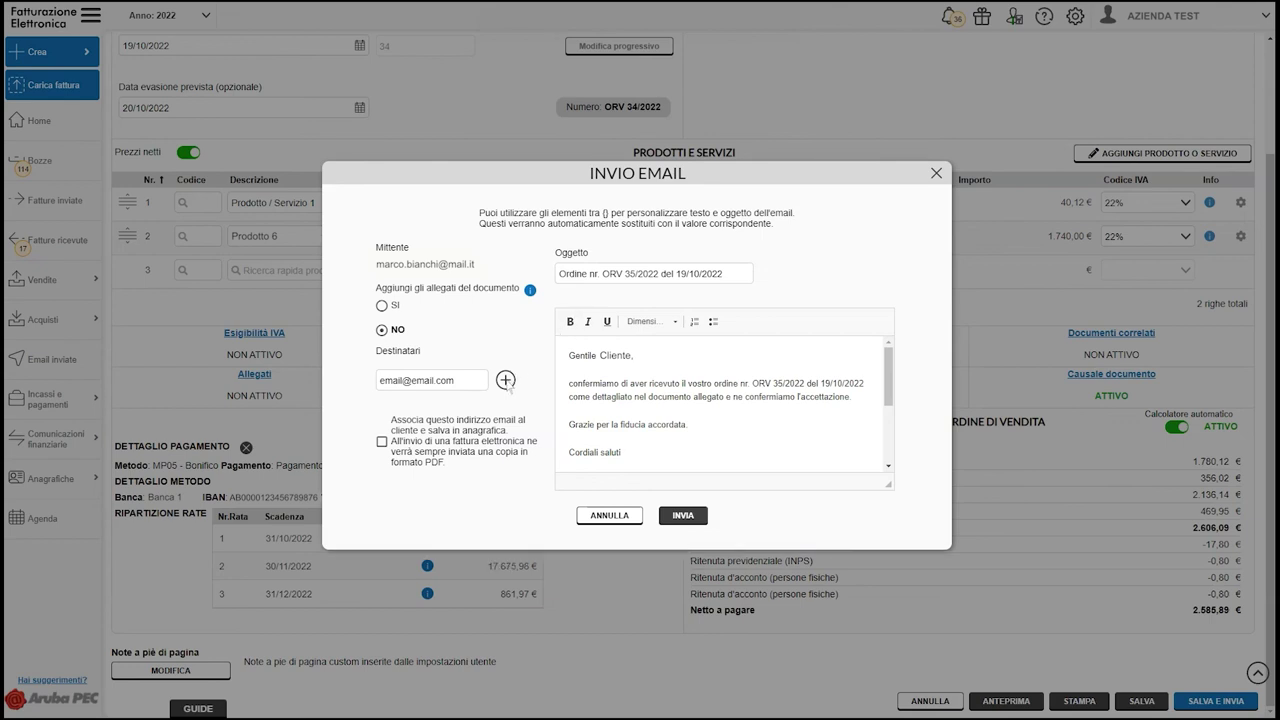
left_click(505, 380)
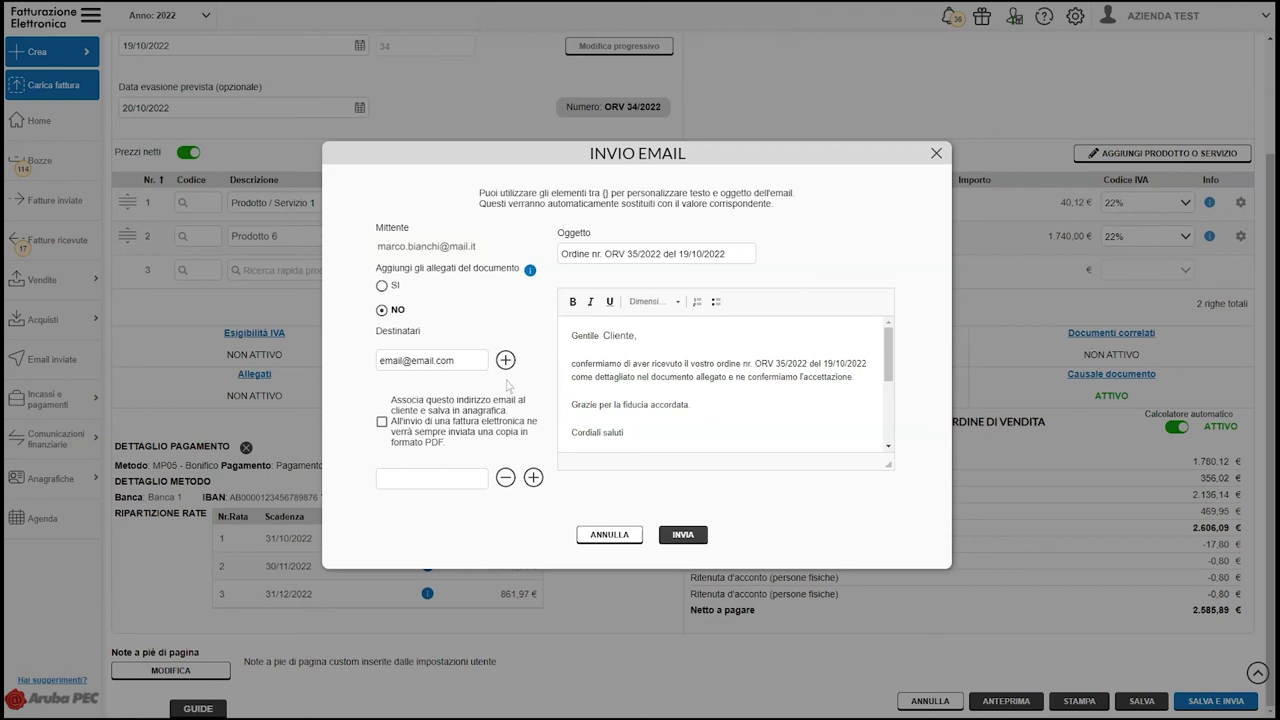
left_click(687, 538)
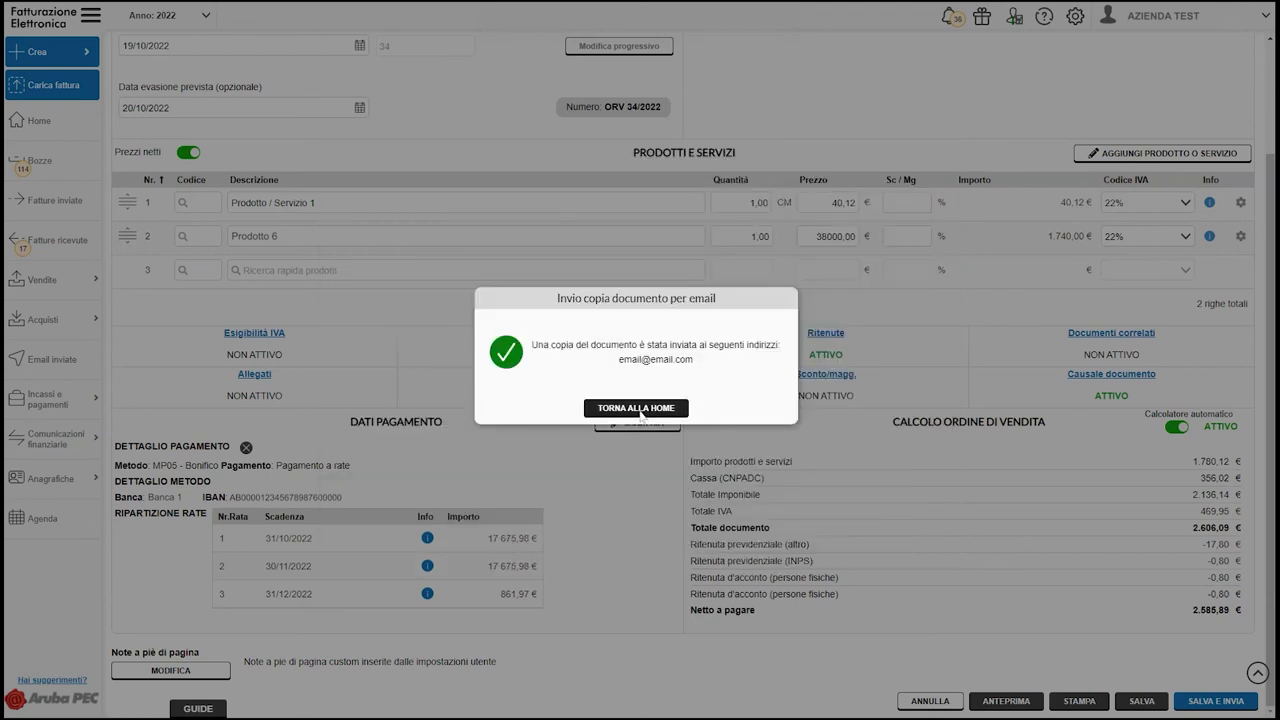